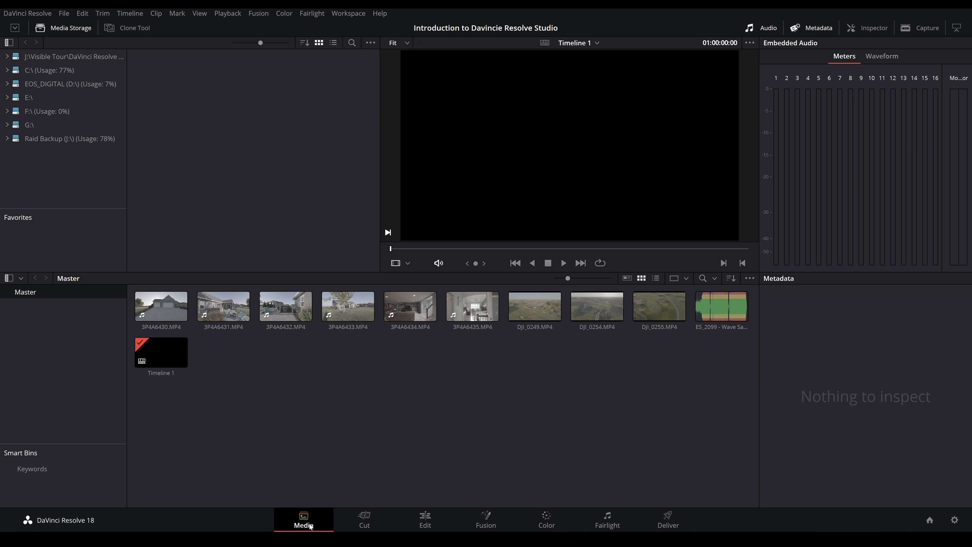
# Look over the Cut, Edit and Media page layouts in turn and finish on the Edit page.
pyautogui.click(373, 526)
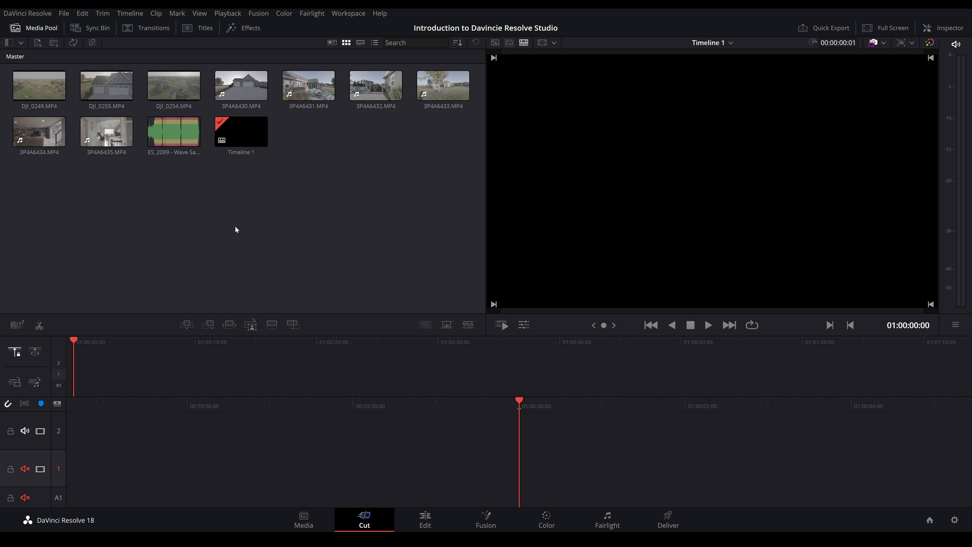
pyautogui.click(425, 521)
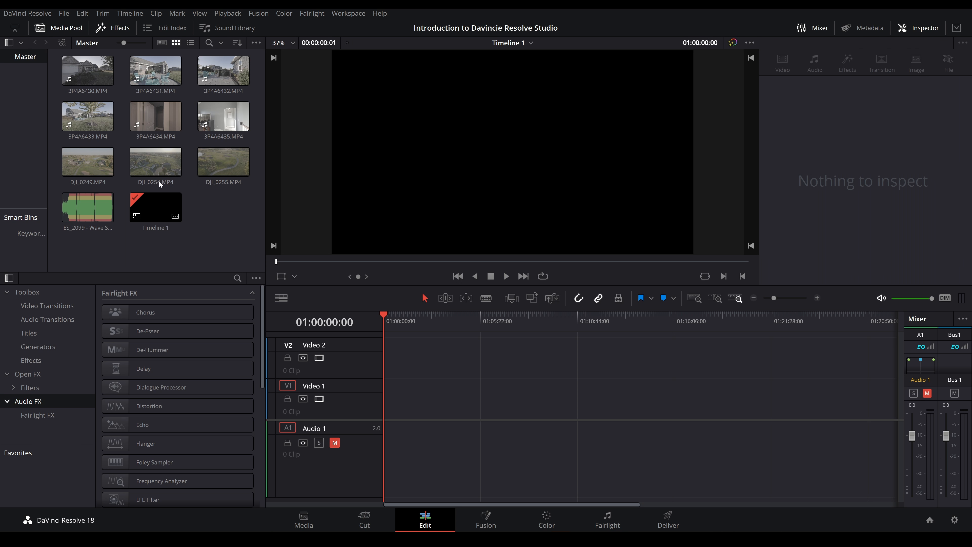
pyautogui.click(303, 522)
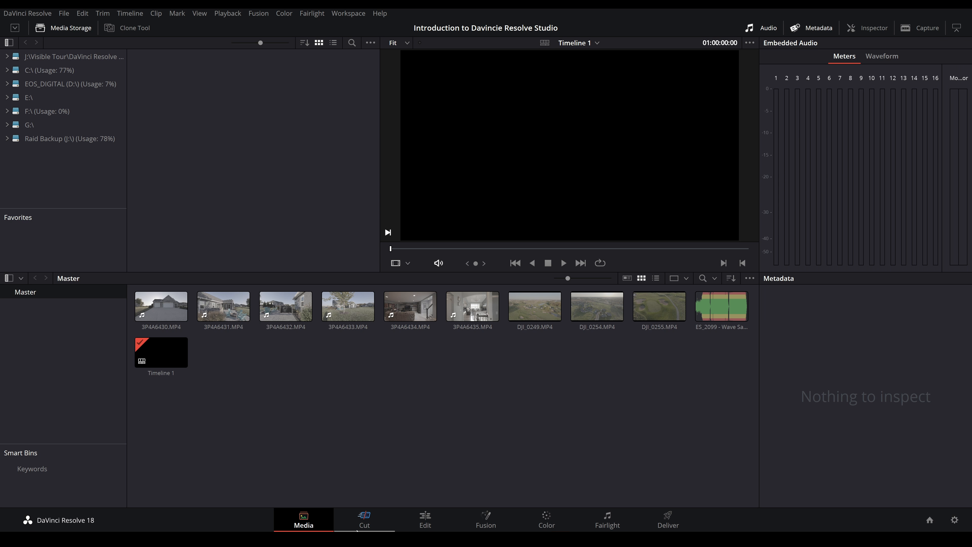
pyautogui.click(365, 521)
pyautogui.click(419, 521)
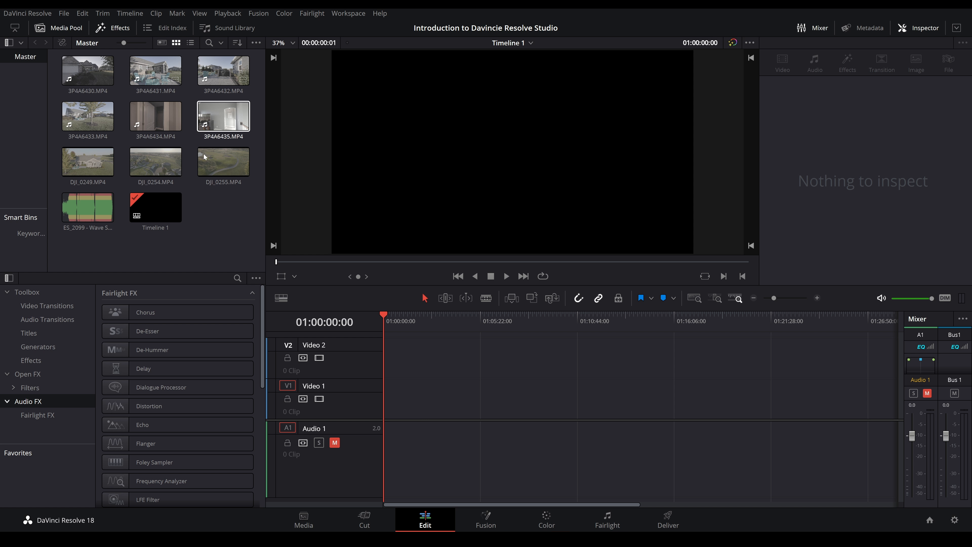
# Place DJI_0255.MP4 at the start of Video 1 and view it on the Cut page at 01:00:05:02 before returning to Edit.
pyautogui.moveTo(224, 158); pyautogui.dragTo(378, 414)
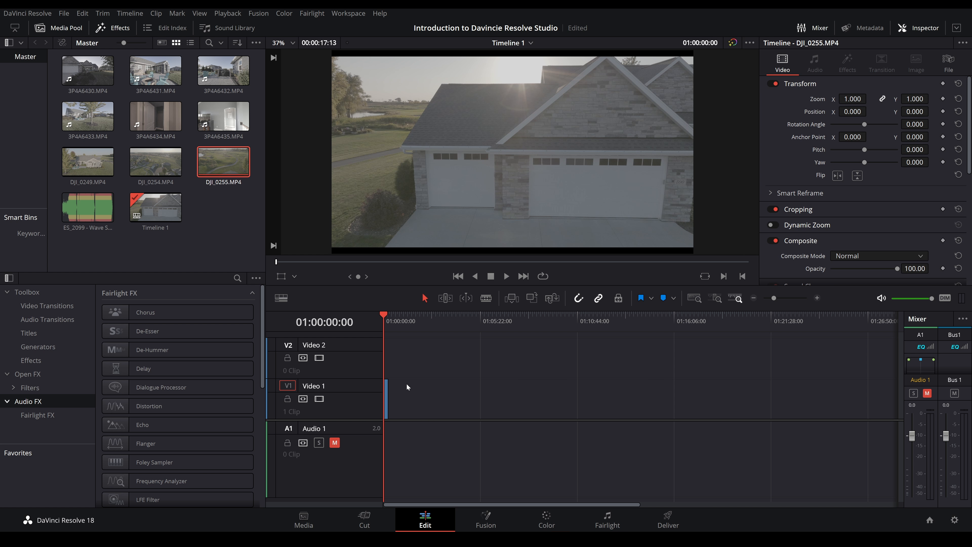
pyautogui.scroll(10, 407, 389)
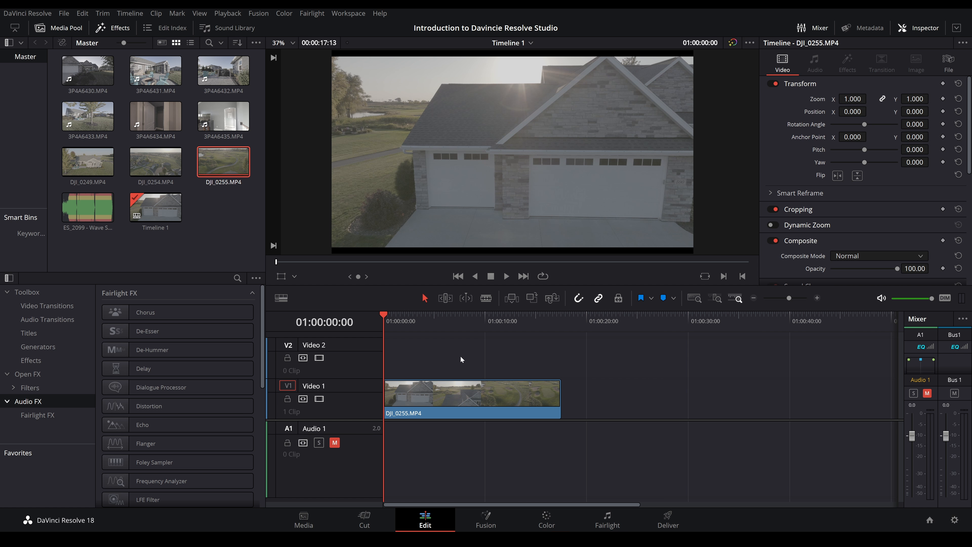
pyautogui.moveTo(388, 315); pyautogui.dragTo(435, 339)
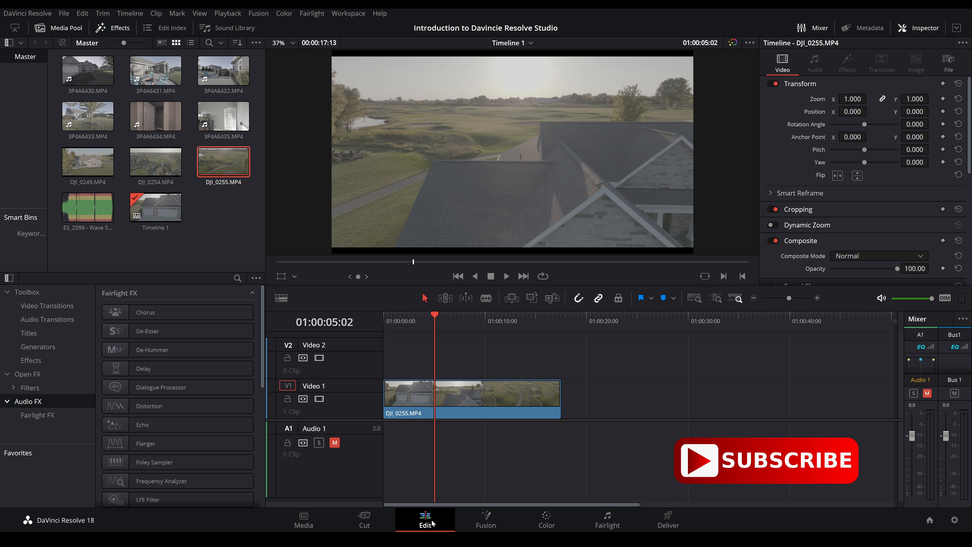
pyautogui.click(365, 522)
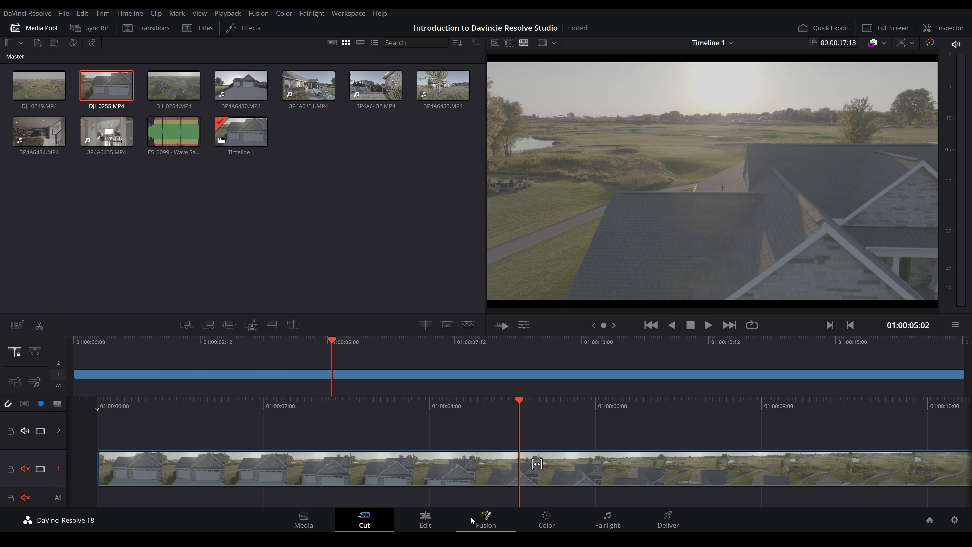
pyautogui.click(424, 523)
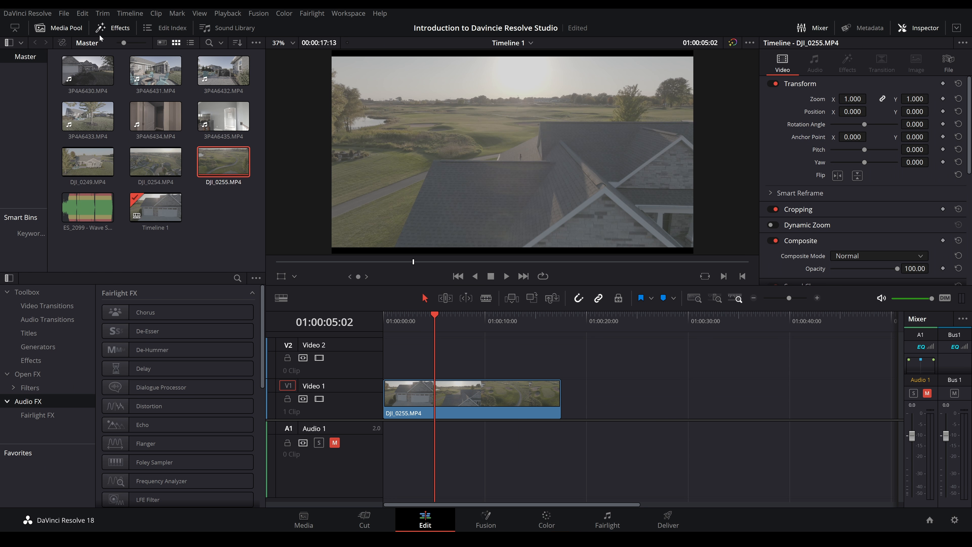
# Hide and reshow the Effects library on the Edit page, leaving it open.
pyautogui.click(116, 30)
pyautogui.click(118, 30)
pyautogui.click(122, 30)
pyautogui.click(112, 32)
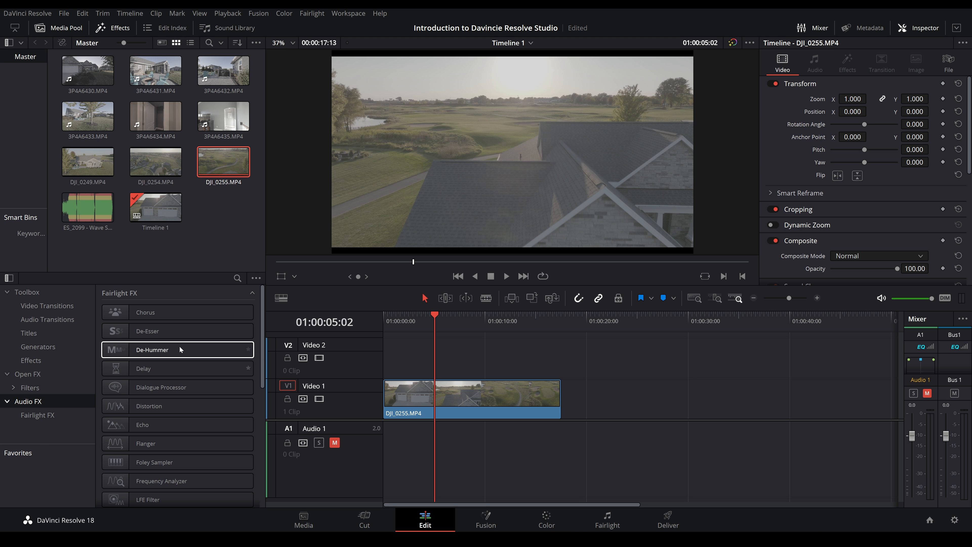
pyautogui.click(113, 29)
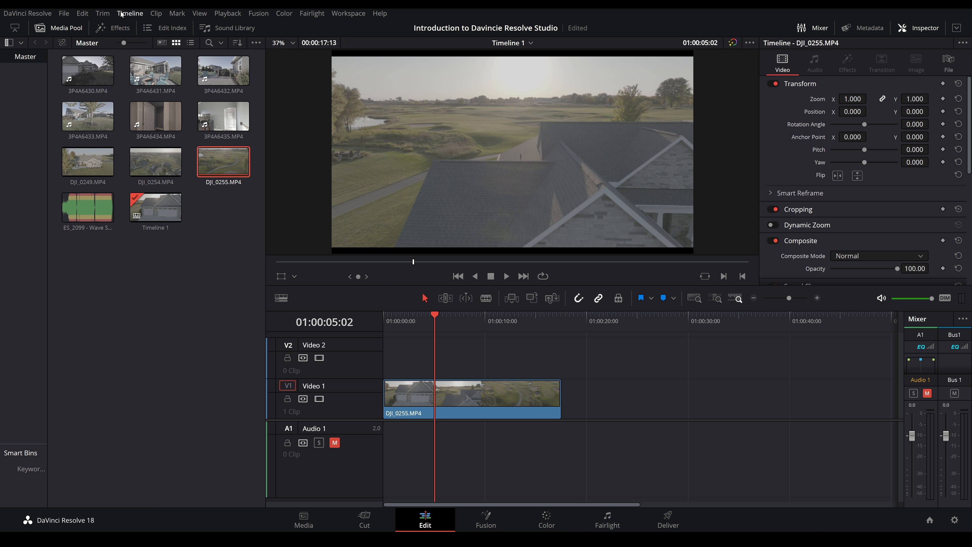
pyautogui.click(121, 28)
# Browse the Fairlight FX, video transitions and audio transitions in the Effects library.
pyautogui.scroll(-2, 140, 366)
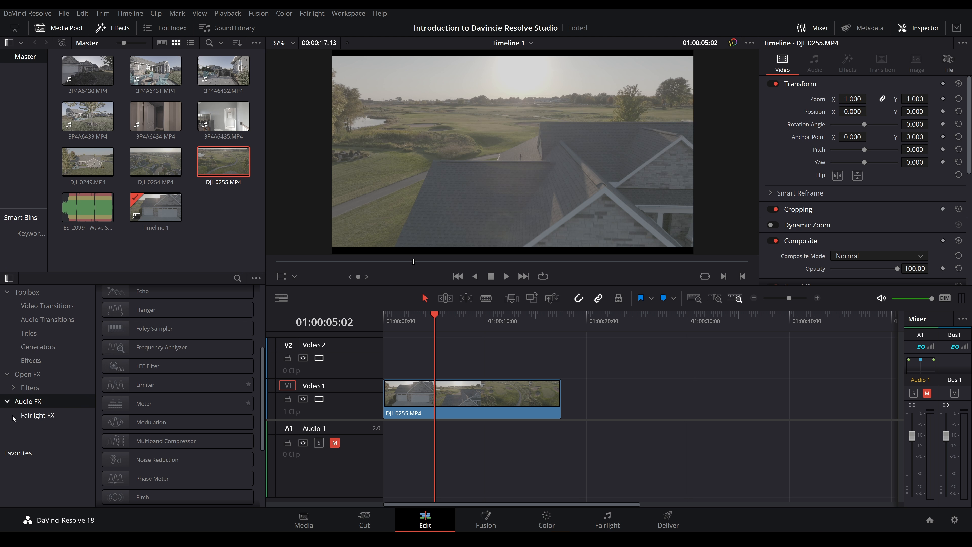
pyautogui.click(46, 306)
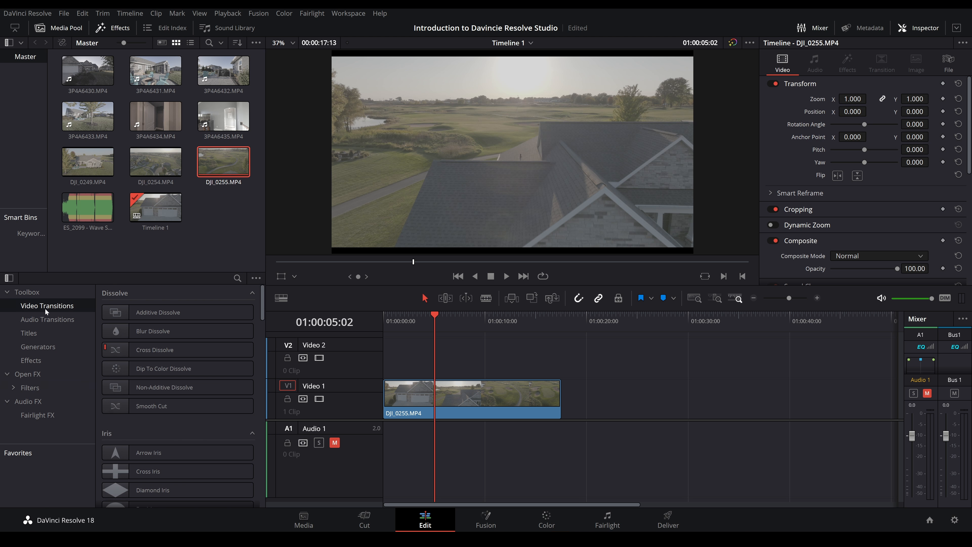
pyautogui.scroll(-8, 164, 364)
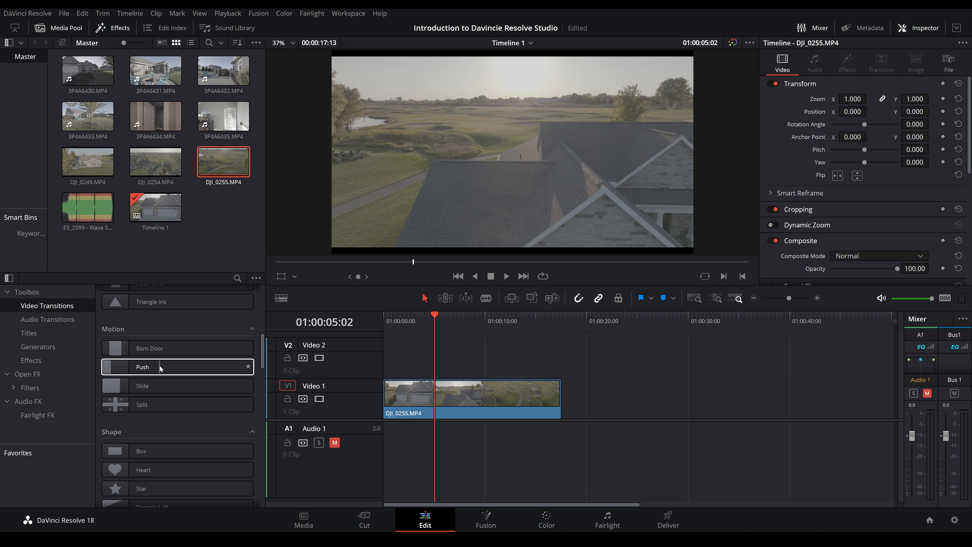
pyautogui.scroll(-15, 161, 368)
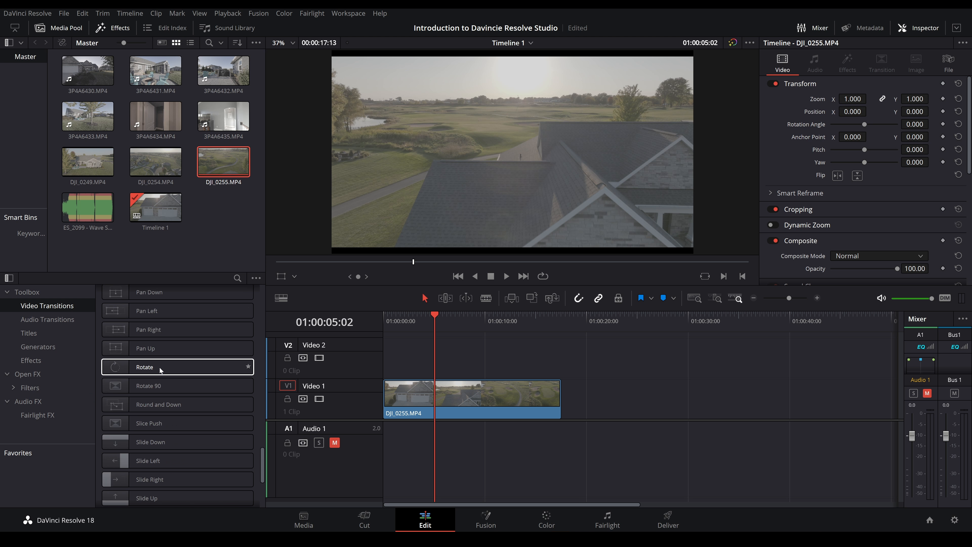
pyautogui.scroll(20, 161, 369)
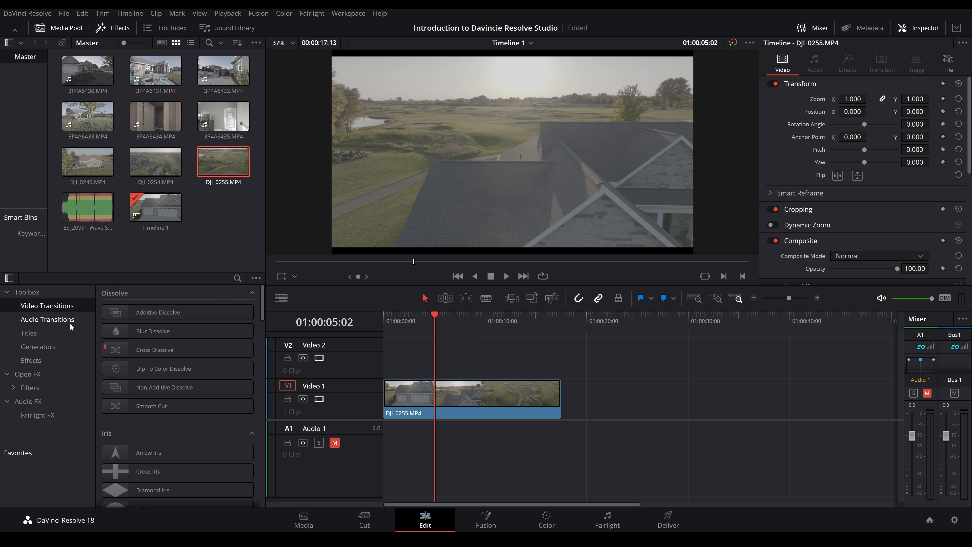
pyautogui.click(42, 319)
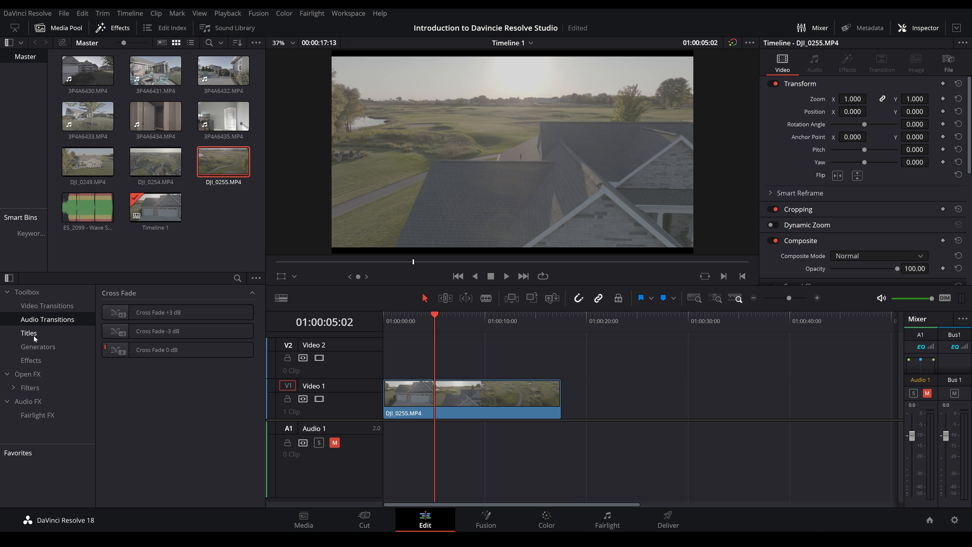
# Add the Clean and Simple Fusion title to Video 2, starting about 4 seconds into DJI_0255.MP4, and play it back.
pyautogui.click(32, 333)
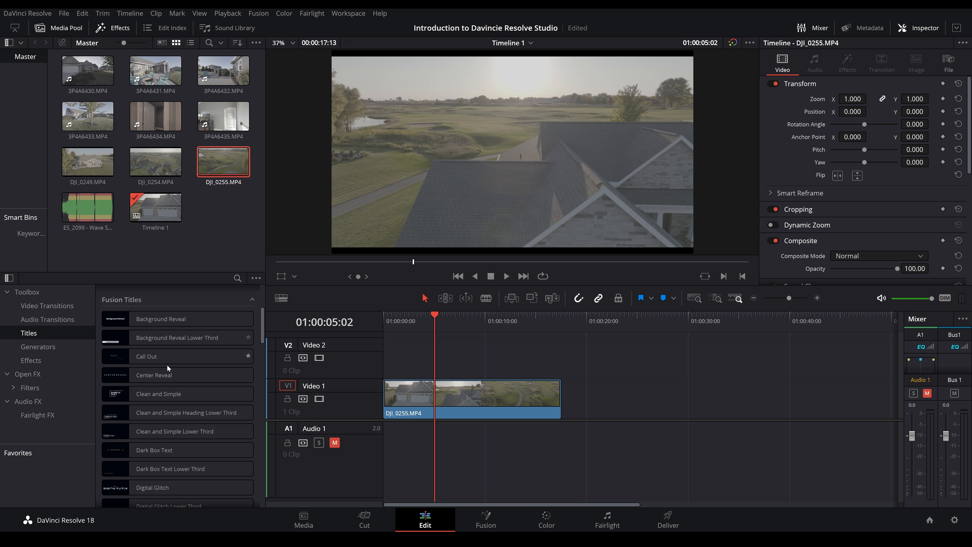
pyautogui.scroll(-3, 147, 367)
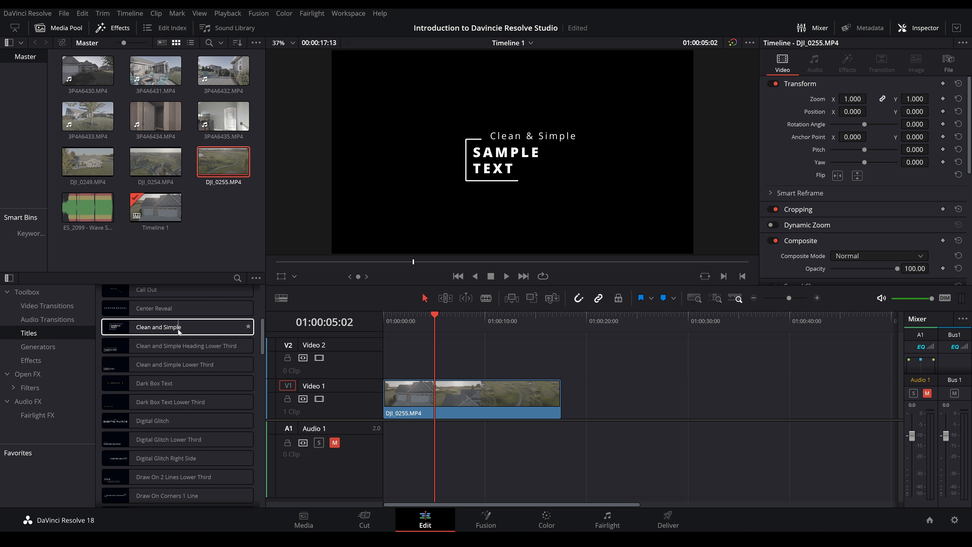
pyautogui.moveTo(150, 331); pyautogui.dragTo(424, 361)
pyautogui.click(423, 316)
pyautogui.press('space')
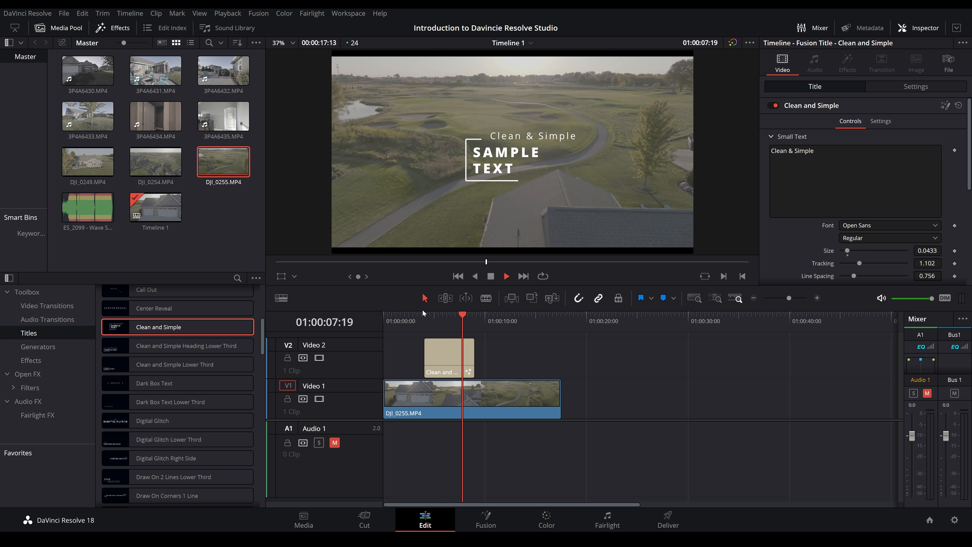
# Compare the Inspector settings of the DJI_0255.MP4 clip and the Clean and Simple title.
pyautogui.click(502, 385)
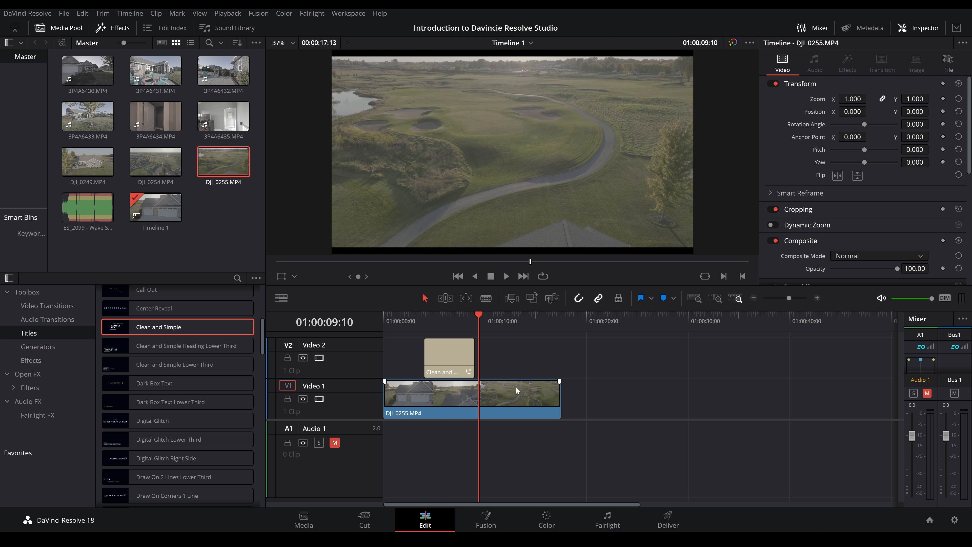
pyautogui.click(460, 345)
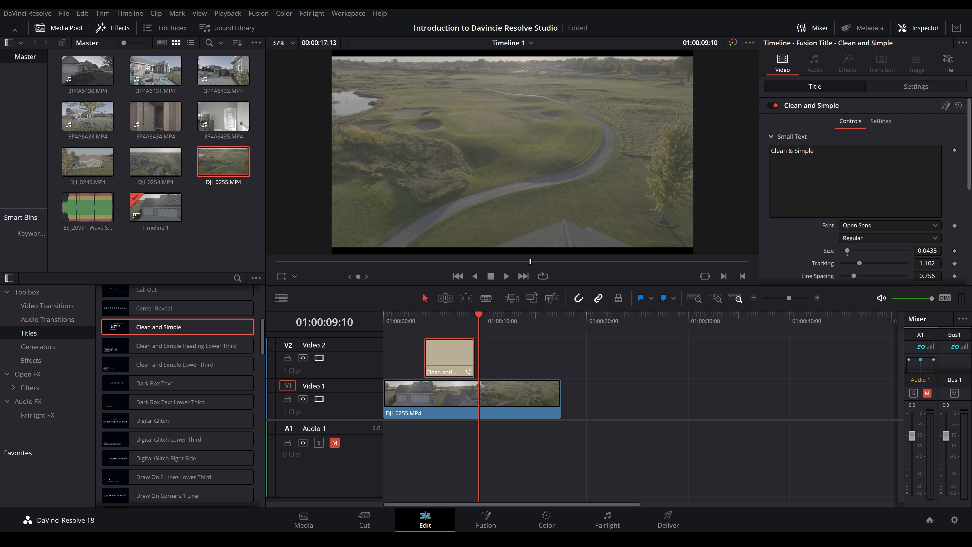
pyautogui.click(531, 407)
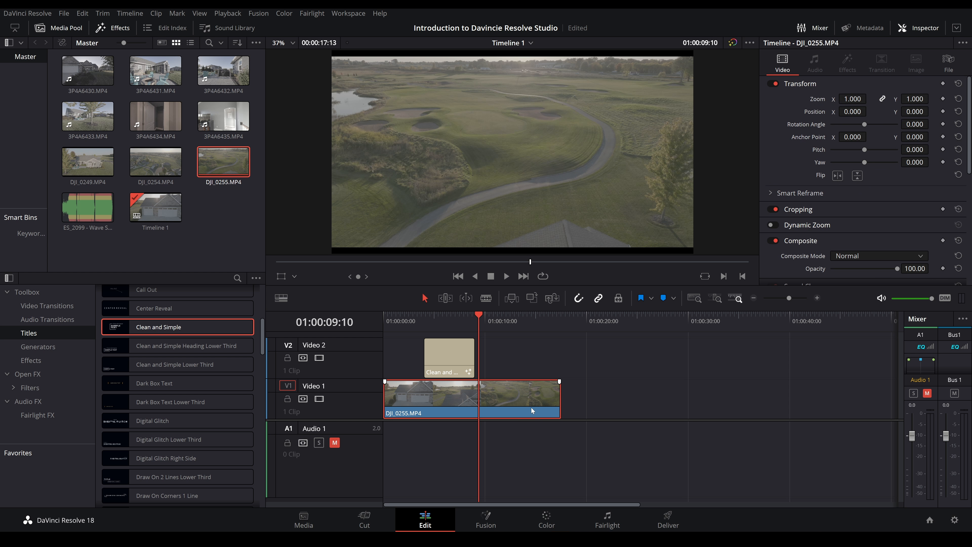
# With the playhead at 01:00:07:03, change the Clean and Simple title's small text to "Visible Tour".
pyautogui.click(444, 351)
pyautogui.moveTo(477, 321); pyautogui.dragTo(456, 321)
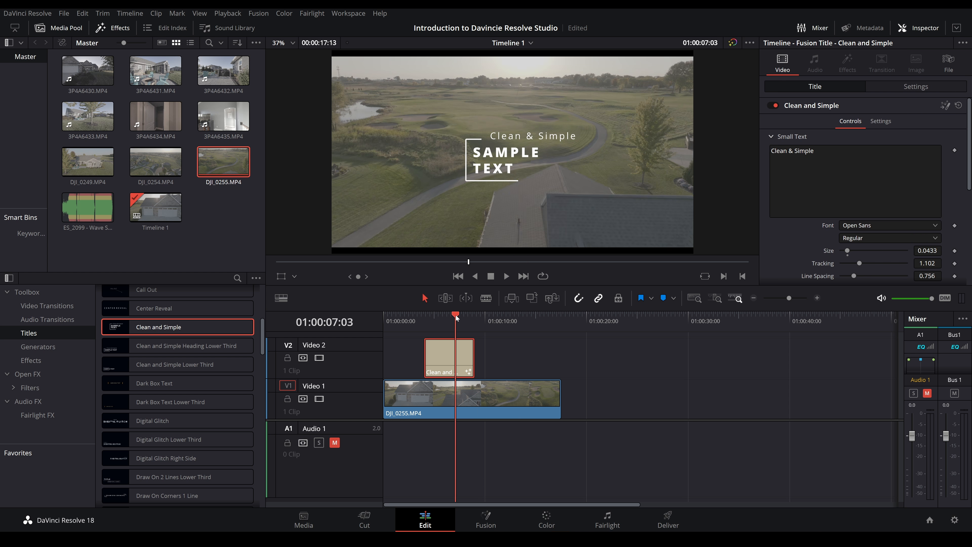
pyautogui.moveTo(823, 152); pyautogui.dragTo(700, 159)
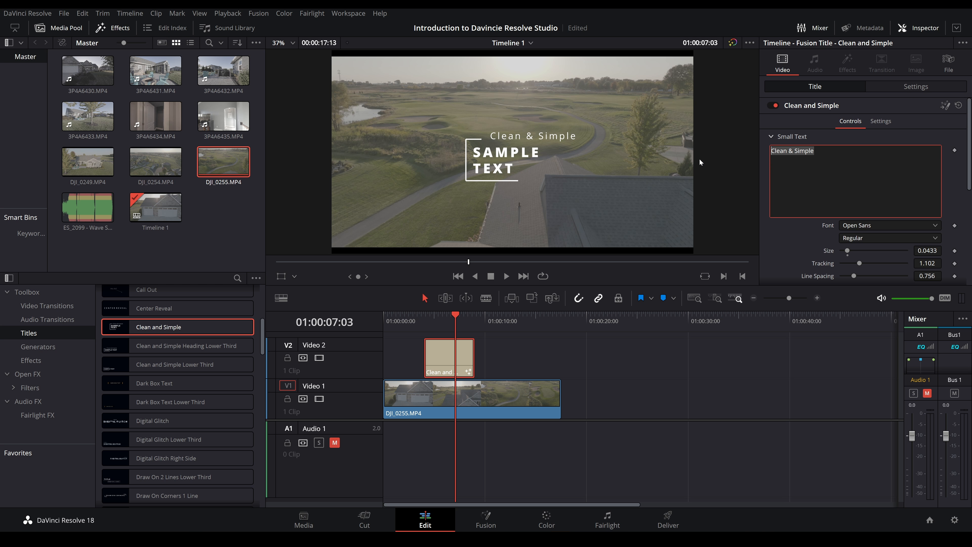
pyautogui.write('Visil')
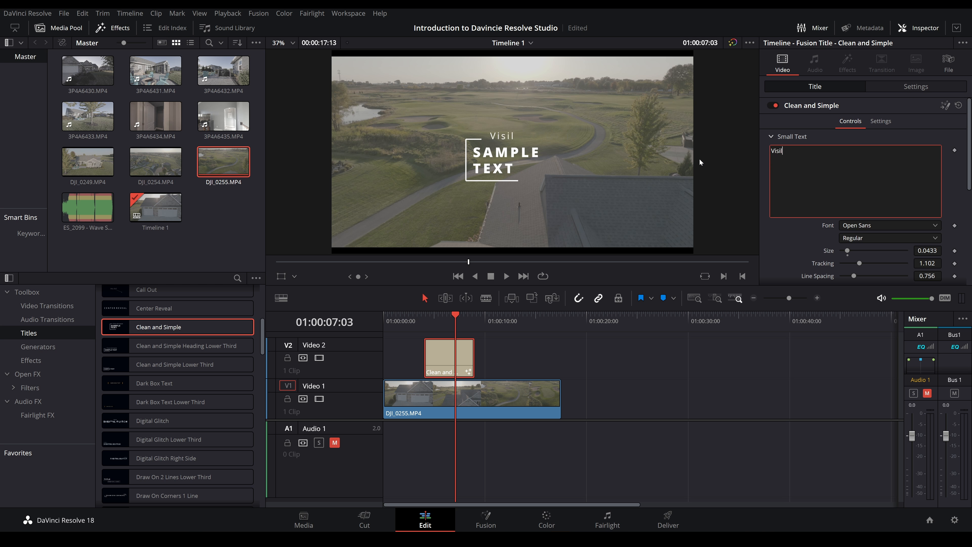
pyautogui.write('le Tour')
# Replace the title's big text with the person's first name in possessive form and "Awesomeness!" on a second line.
pyautogui.scroll(-6, 848, 279)
pyautogui.moveTo(797, 138); pyautogui.dragTo(736, 111)
pyautogui.write("Jared's")
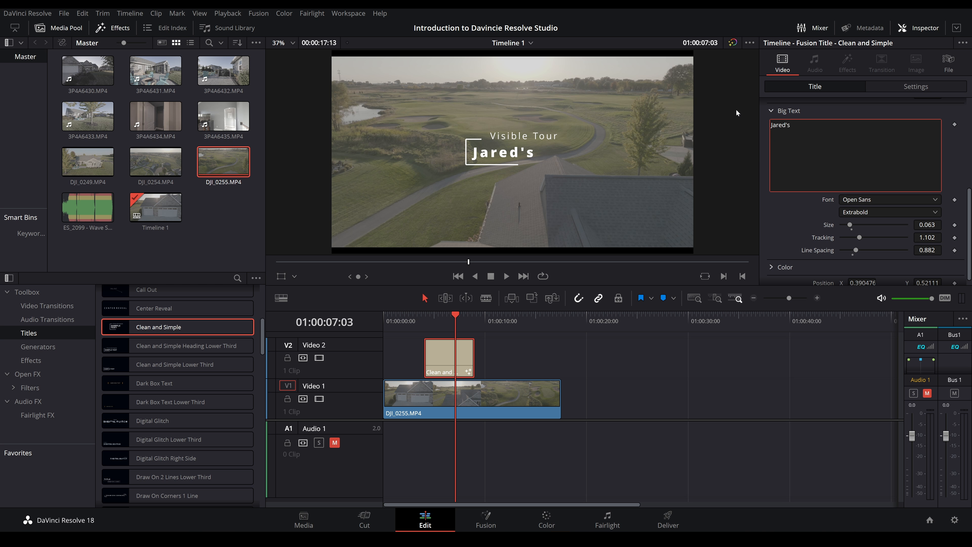
pyautogui.press('Return')
pyautogui.write('Awesomen')
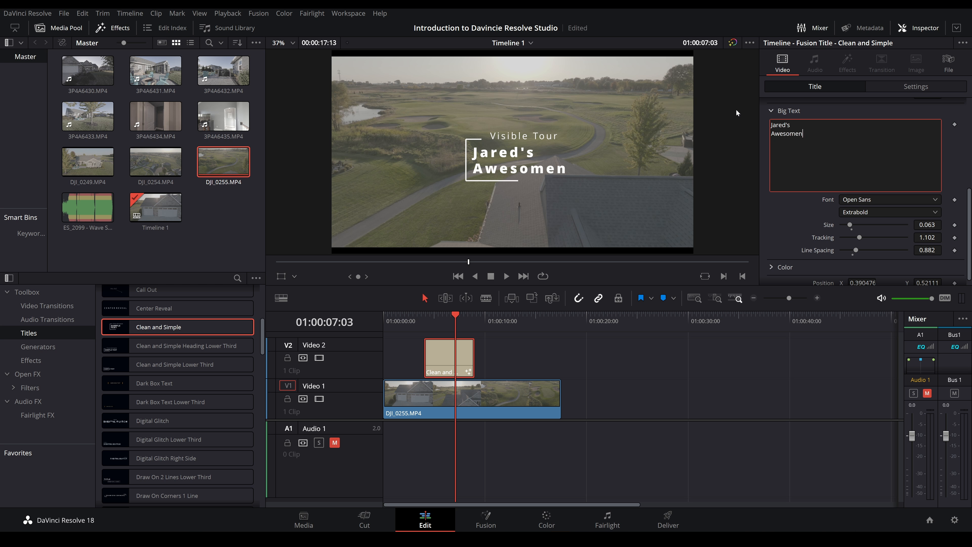
pyautogui.write('ess!')
# Play back the edited title from just before its start and look further through the Fusion titles list.
pyautogui.moveTo(458, 314); pyautogui.dragTo(418, 318)
pyautogui.press('space')
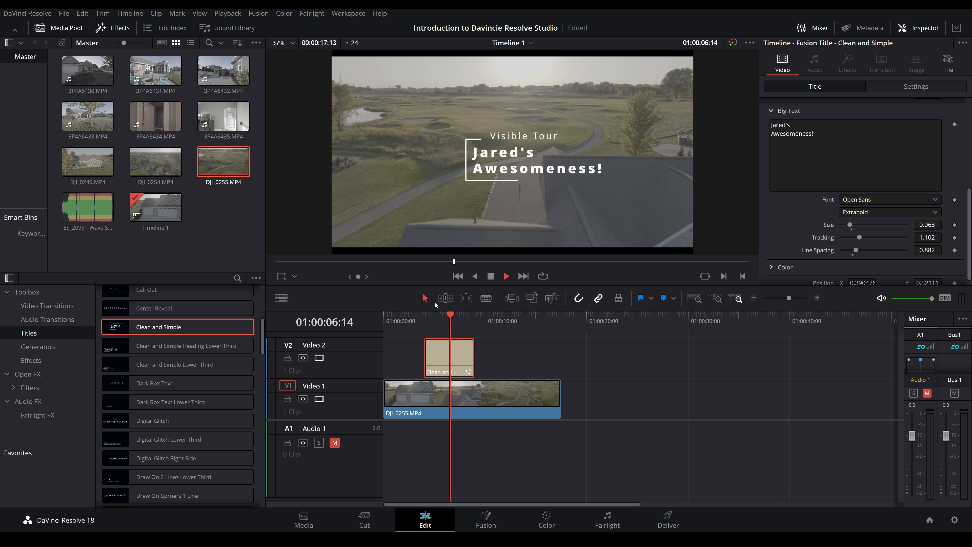
pyautogui.press('space')
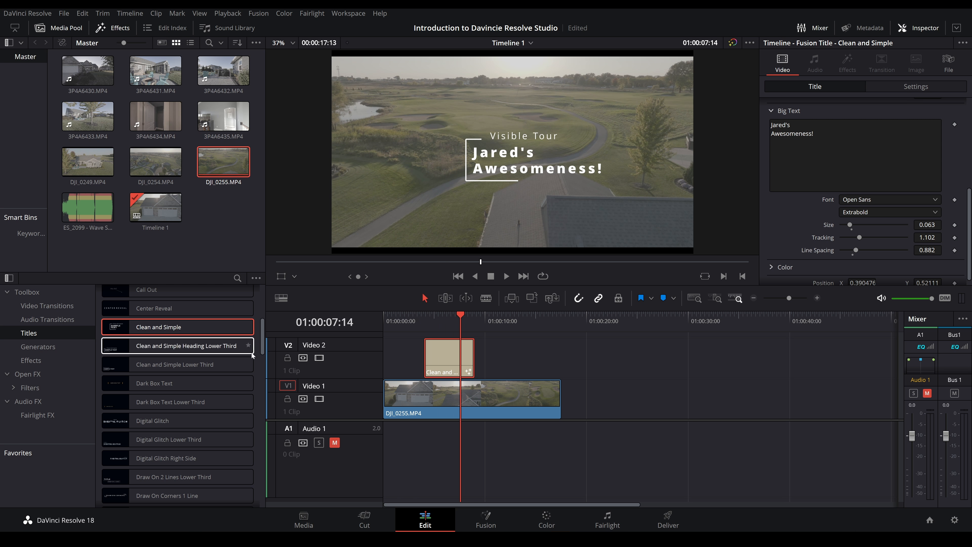
pyautogui.scroll(-3, 187, 395)
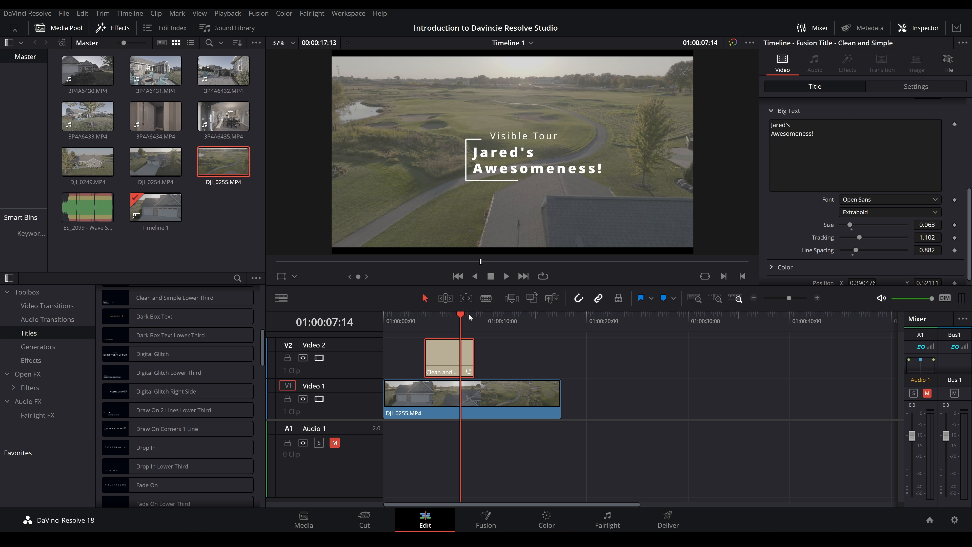
# Move the playhead to 01:00:06:12, open the Clean and Simple title on the Fusion page and view its node graph.
pyautogui.moveTo(461, 314)
pyautogui.mouseDown()
pyautogui.moveTo(424, 316)
pyautogui.moveTo(461, 314)
pyautogui.moveTo(440, 314)
pyautogui.moveTo(452, 313)
pyautogui.mouseUp()
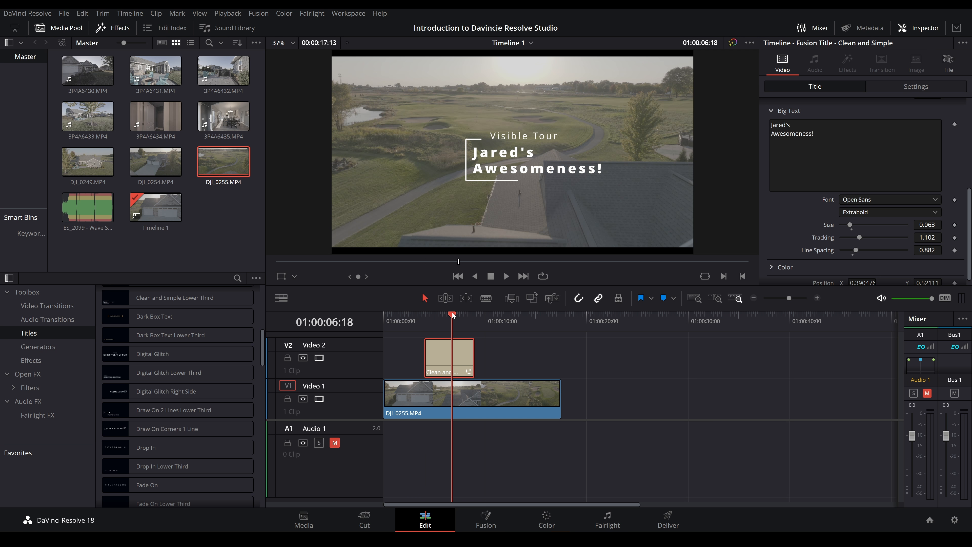
pyautogui.moveTo(453, 314); pyautogui.dragTo(449, 313)
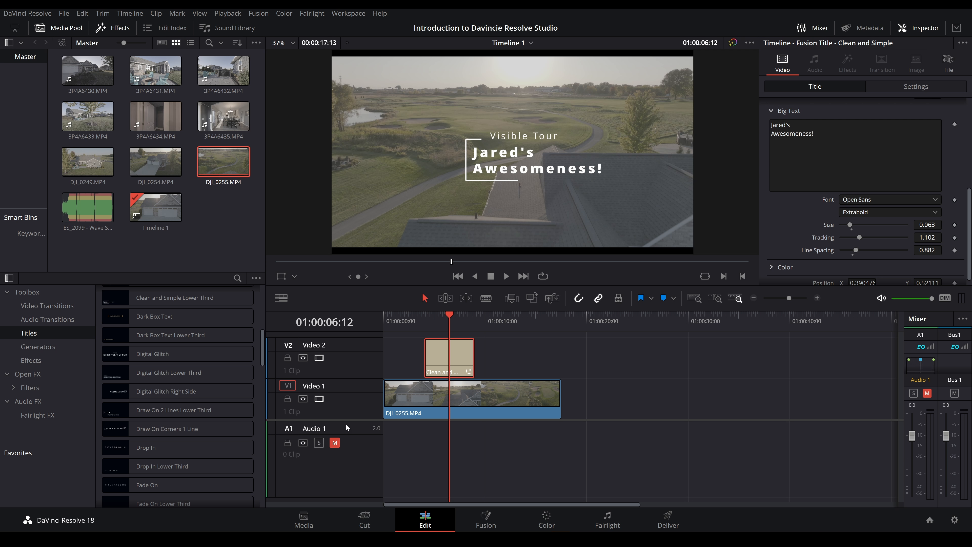
pyautogui.click(488, 524)
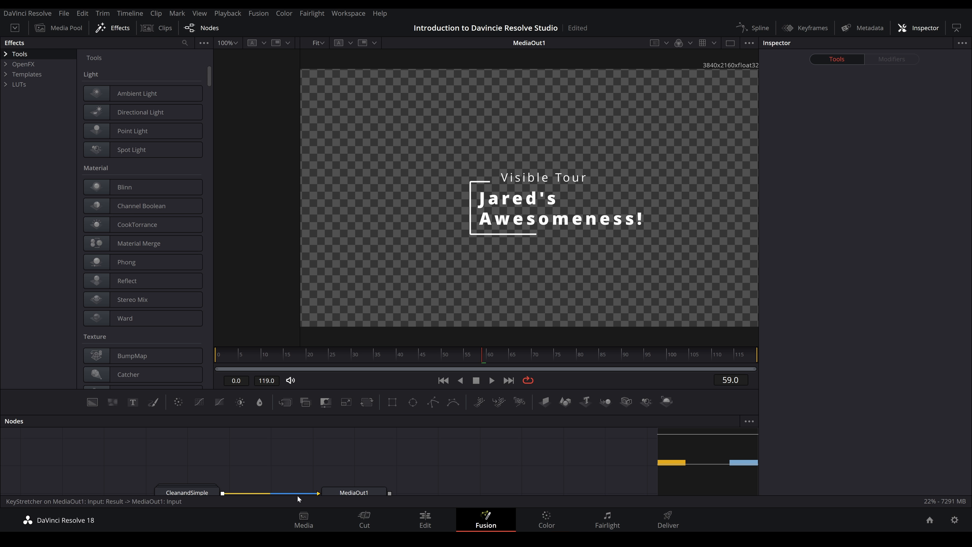
pyautogui.scroll(-3, 331, 450)
pyautogui.scroll(2, 331, 449)
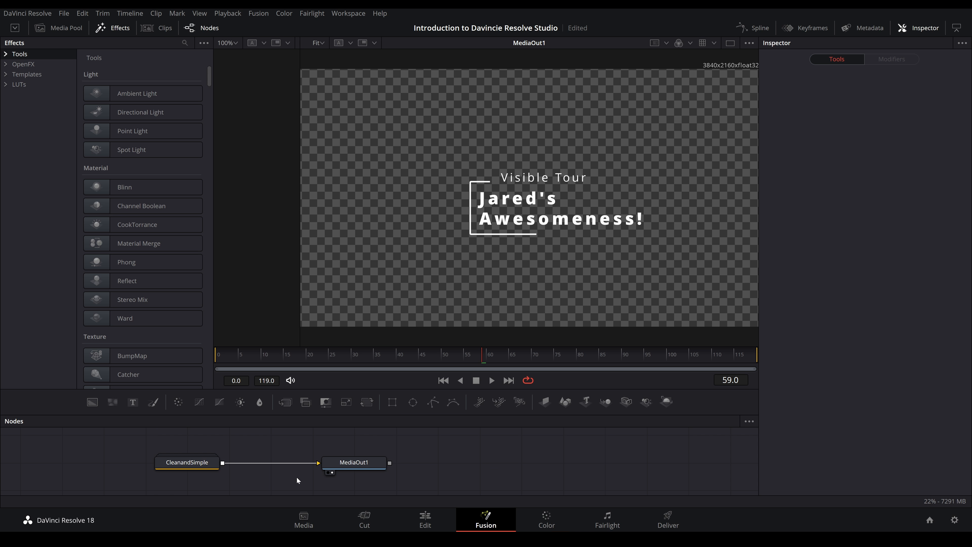
# Move the MediaOut1 node farther from the CleanandSimple node, and open the DJI_0255.MP4 clip at 01:00:11:05 on the Fusion page.
pyautogui.click(342, 463)
pyautogui.moveTo(342, 463); pyautogui.dragTo(585, 459)
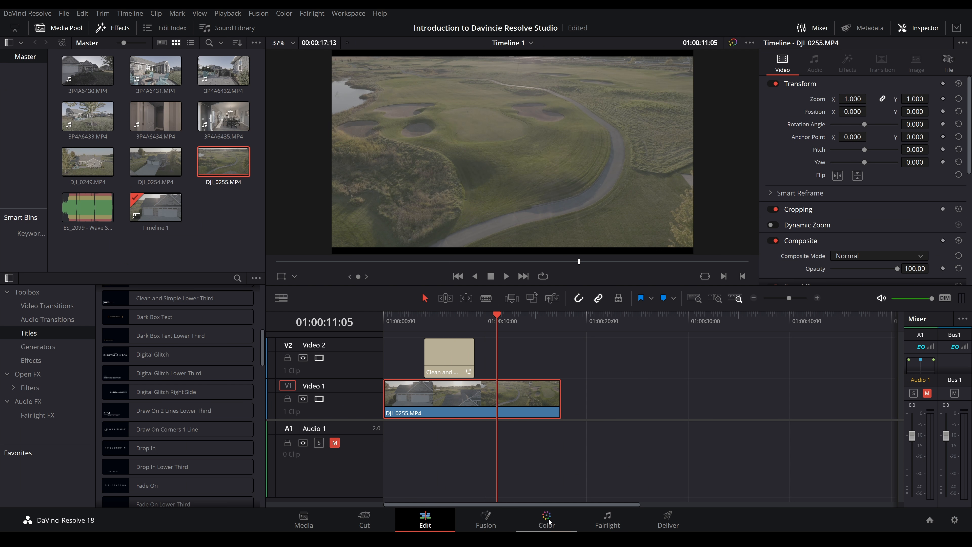
pyautogui.click(494, 521)
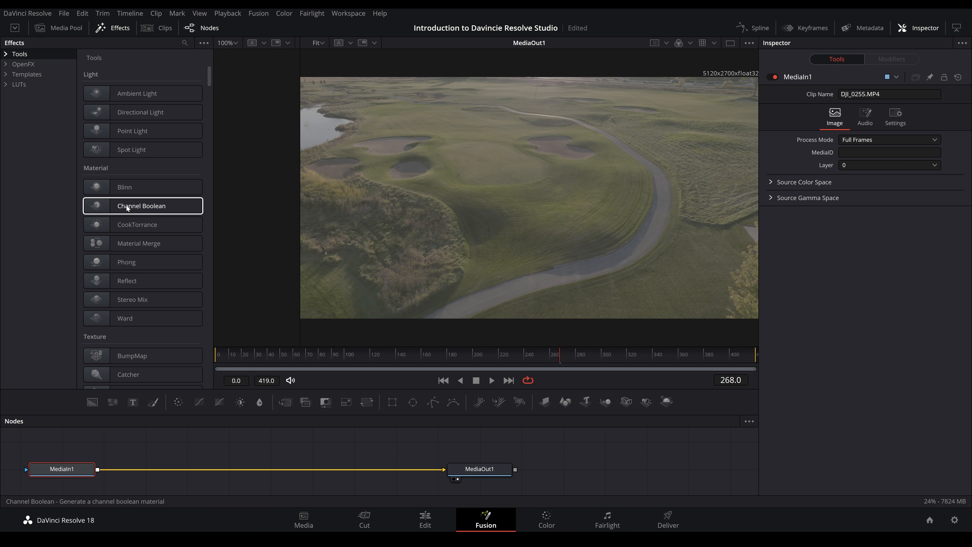
# Browse the tools and OpenFX effects, add Dehaze between MediaIn1 and MediaOut1, and reduce its Dehaze Strength.
pyautogui.scroll(-4, 160, 296)
pyautogui.scroll(4, 141, 290)
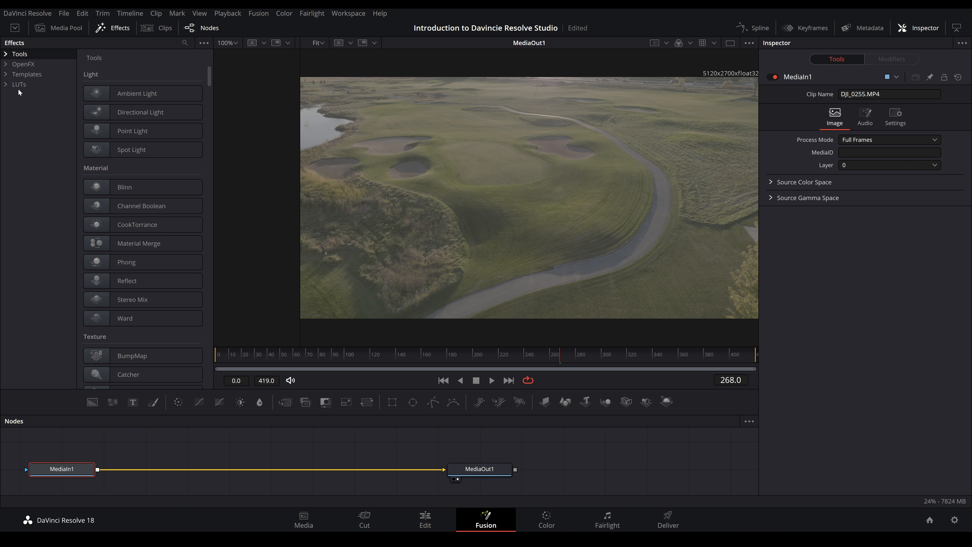
pyautogui.click(23, 64)
pyautogui.scroll(-3, 152, 194)
pyautogui.scroll(-3, 143, 255)
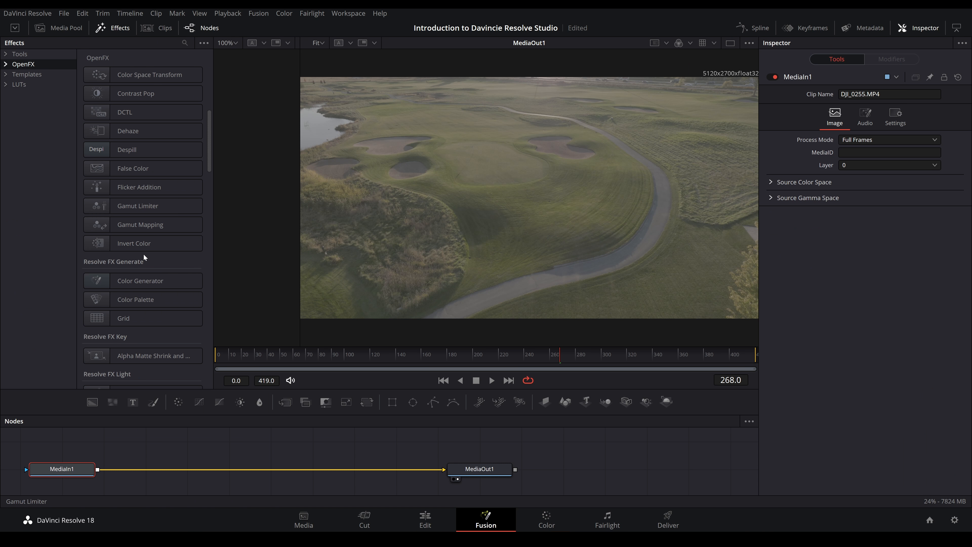
pyautogui.click(136, 131)
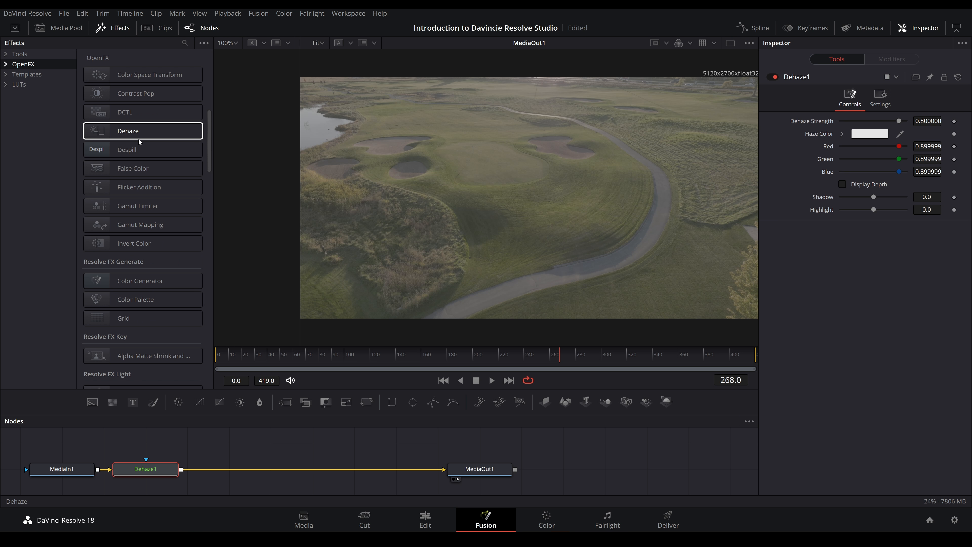
pyautogui.moveTo(150, 474); pyautogui.dragTo(224, 469)
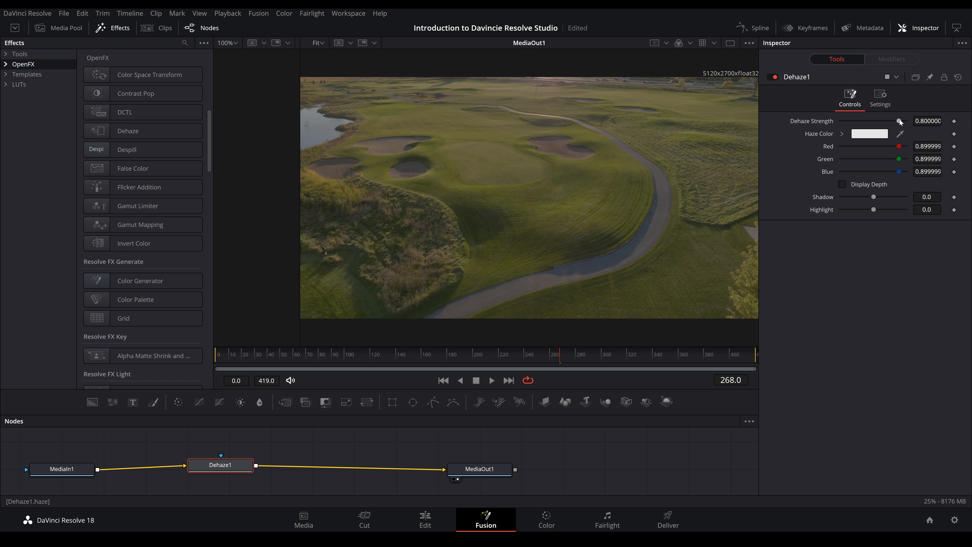
pyautogui.moveTo(900, 121); pyautogui.dragTo(870, 122)
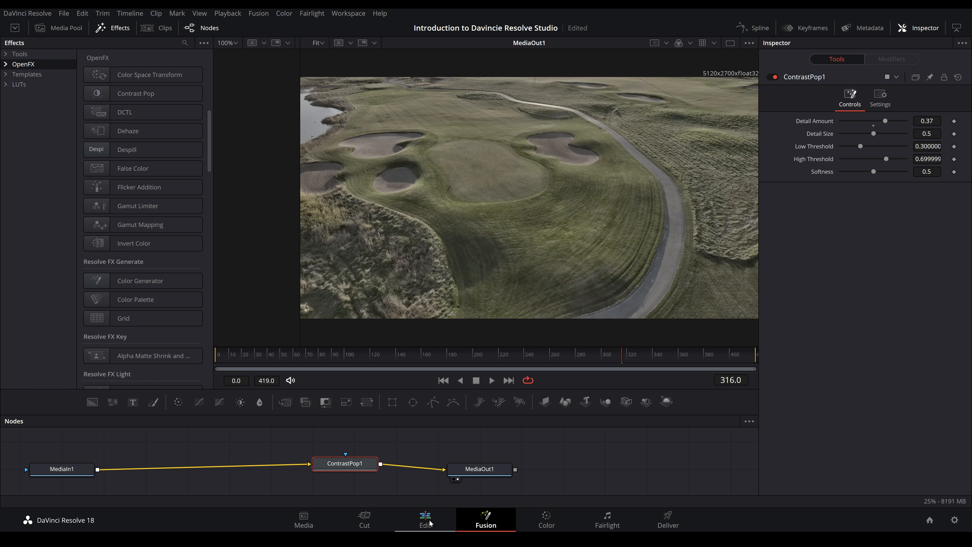
# Check the ContrastPop effect on the Edit and Color pages, and delete the ContrastPop1 node on the Fusion page.
pyautogui.click(427, 522)
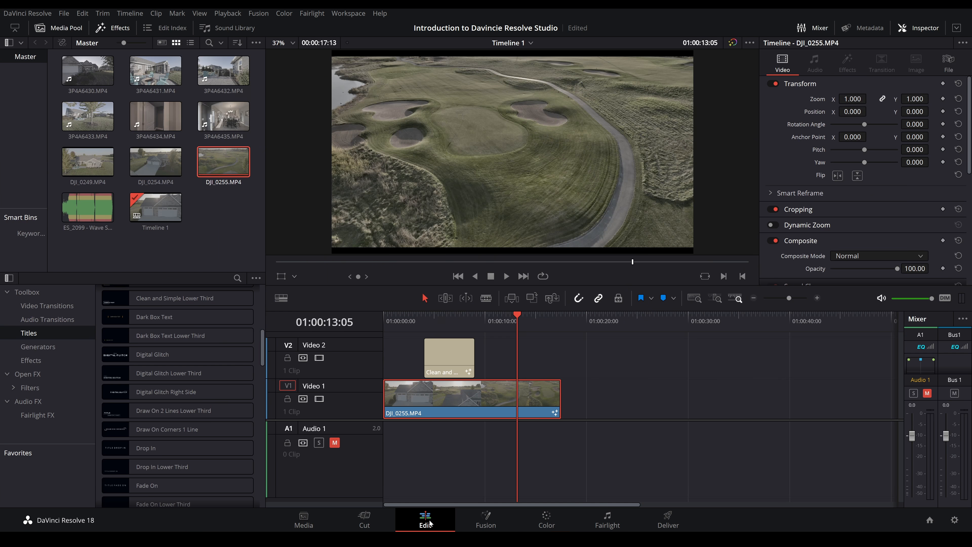
pyautogui.click(552, 527)
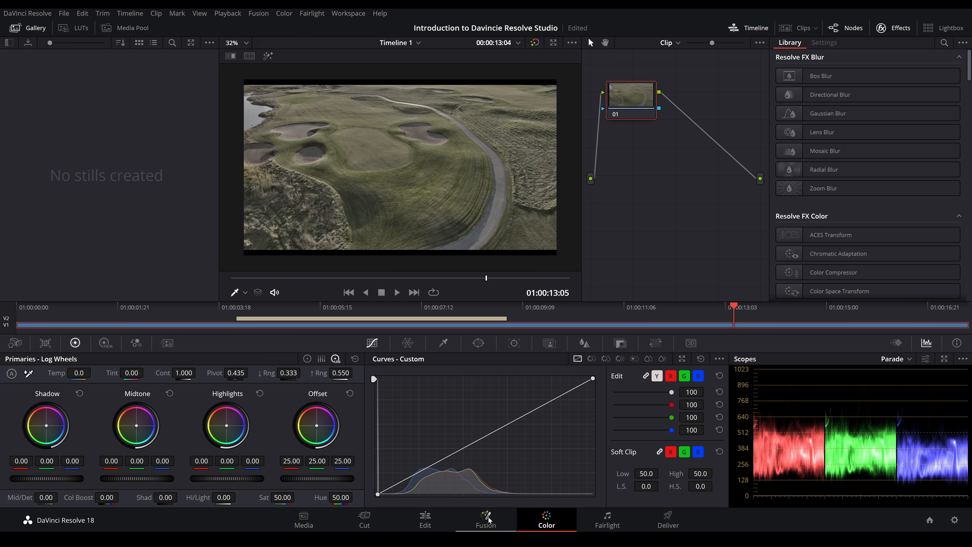
pyautogui.click(489, 520)
pyautogui.click(333, 462)
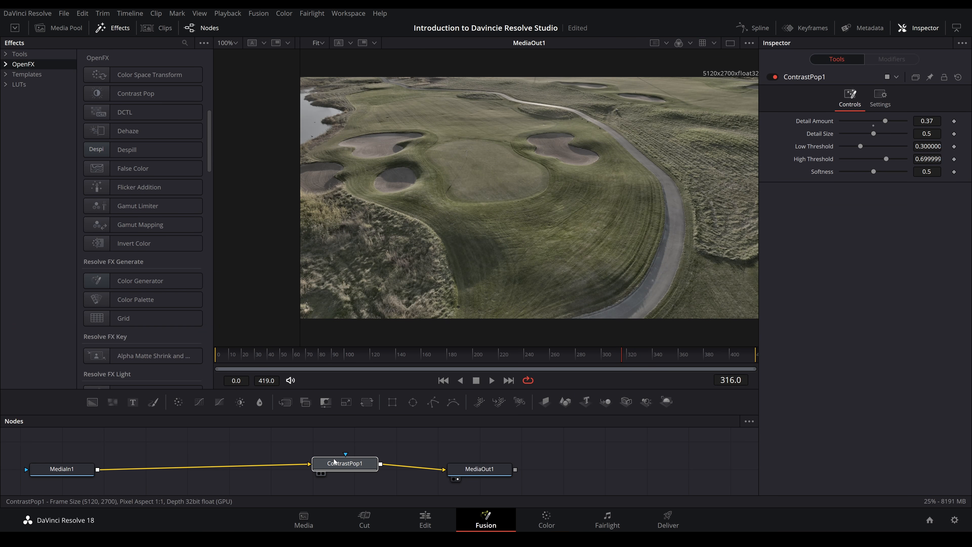
pyautogui.press('Delete')
# On the Color page, shape the drone clip's custom curve into a gentle S with a midpoint, lowered shadows and slightly raised highlights.
pyautogui.click(552, 524)
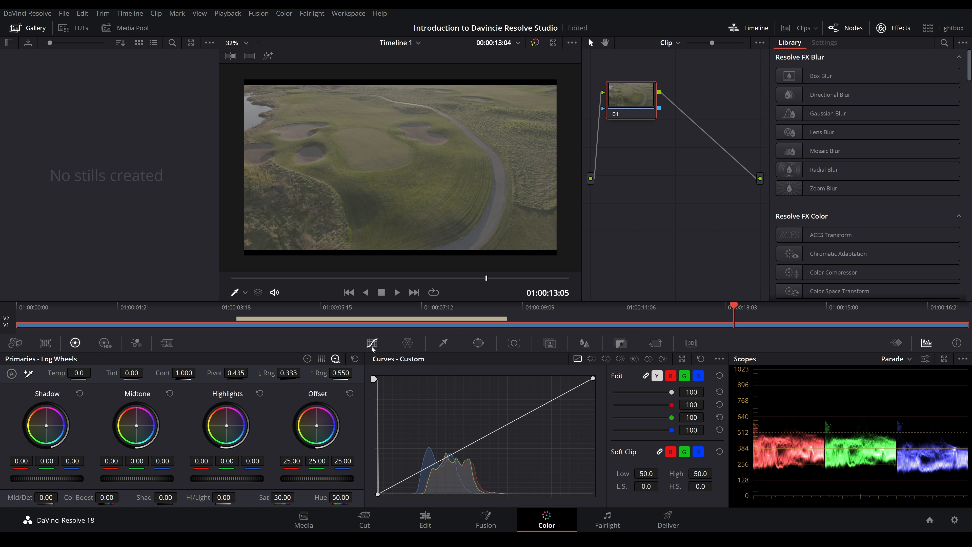
pyautogui.click(486, 439)
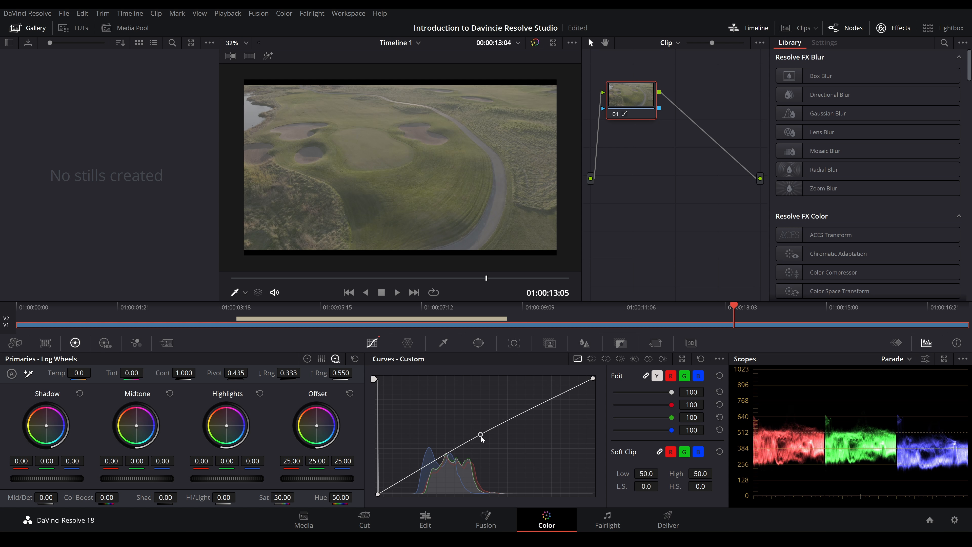
pyautogui.click(432, 470)
pyautogui.moveTo(432, 470); pyautogui.dragTo(435, 478)
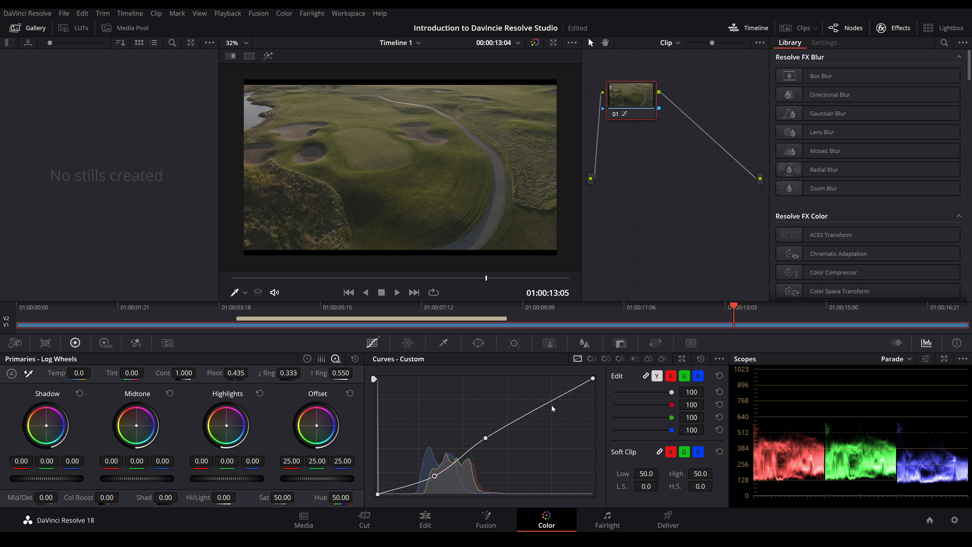
pyautogui.moveTo(536, 412)
pyautogui.mouseDown()
pyautogui.moveTo(536, 381)
pyautogui.moveTo(537, 409)
pyautogui.mouseUp()
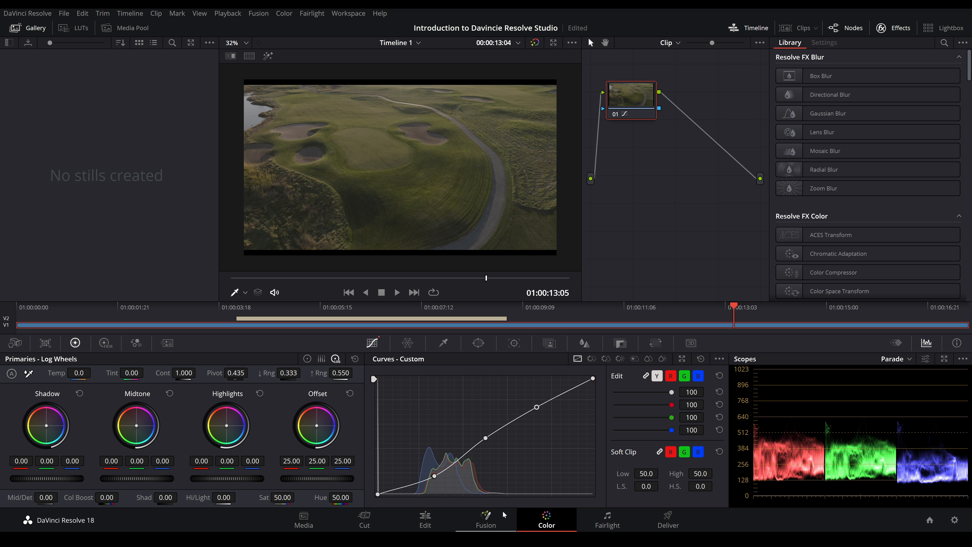
# Move the playhead to 01:00:02:23 and compare the drone clip with and without its grade on the Color page.
pyautogui.click(424, 519)
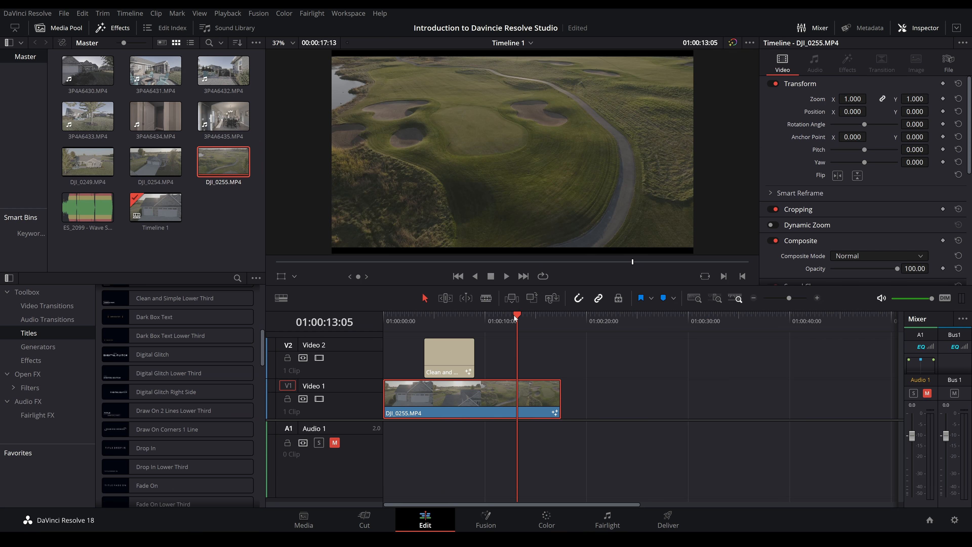
pyautogui.moveTo(515, 315); pyautogui.dragTo(413, 328)
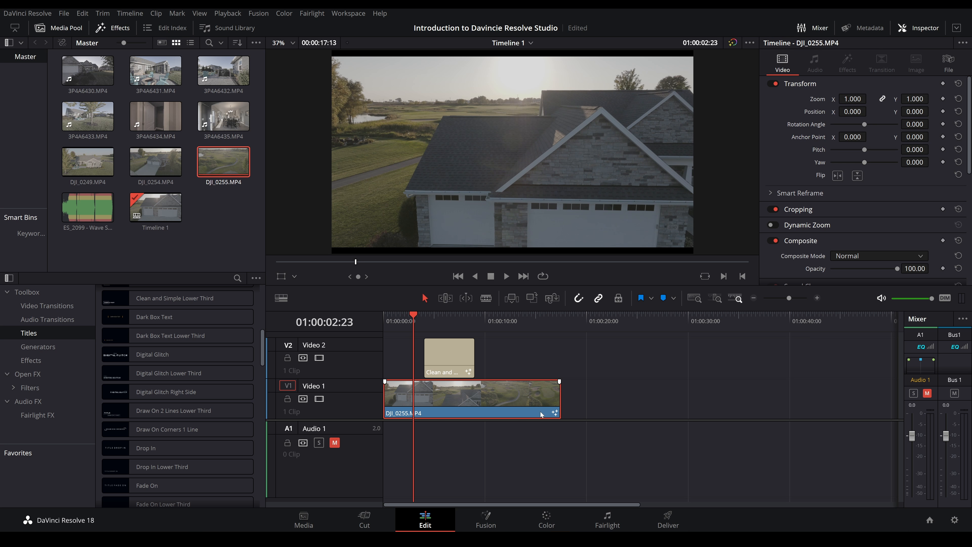
pyautogui.click(547, 521)
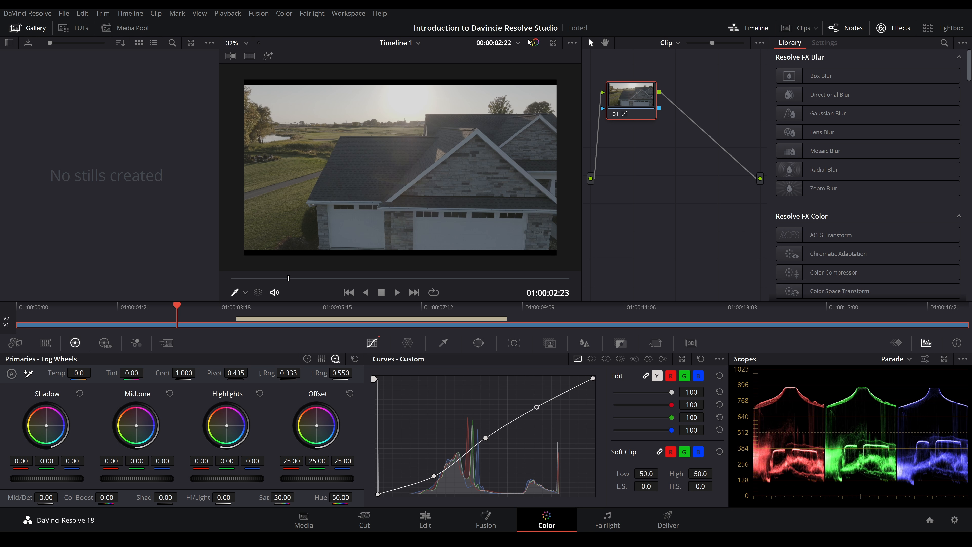
pyautogui.click(535, 44)
pyautogui.click(535, 43)
pyautogui.click(535, 43)
pyautogui.click(535, 43)
# Set the drone clip's primary adjustments to saturation 59.80, shadows -8.50 and highlights 55.00.
pyautogui.moveTo(224, 497); pyautogui.dragTo(291, 497)
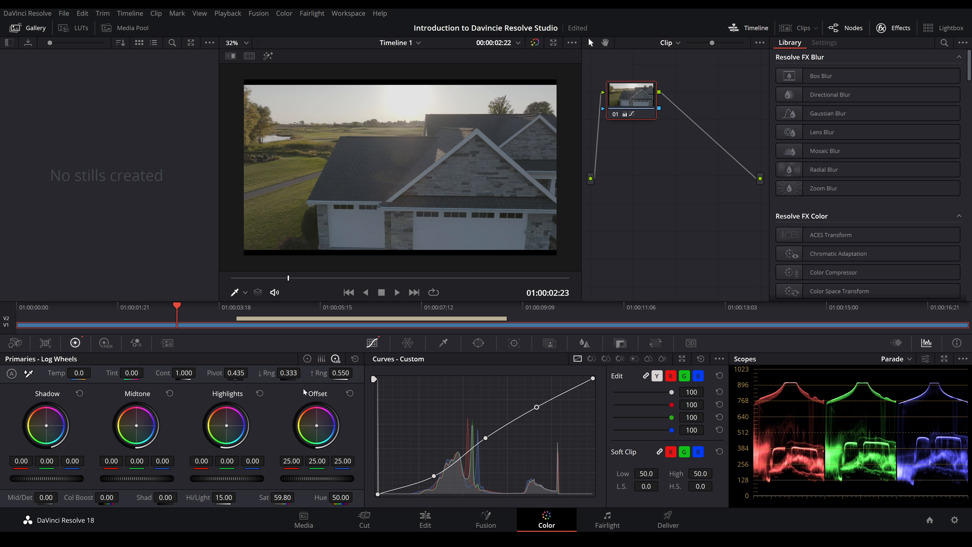
pyautogui.click(321, 359)
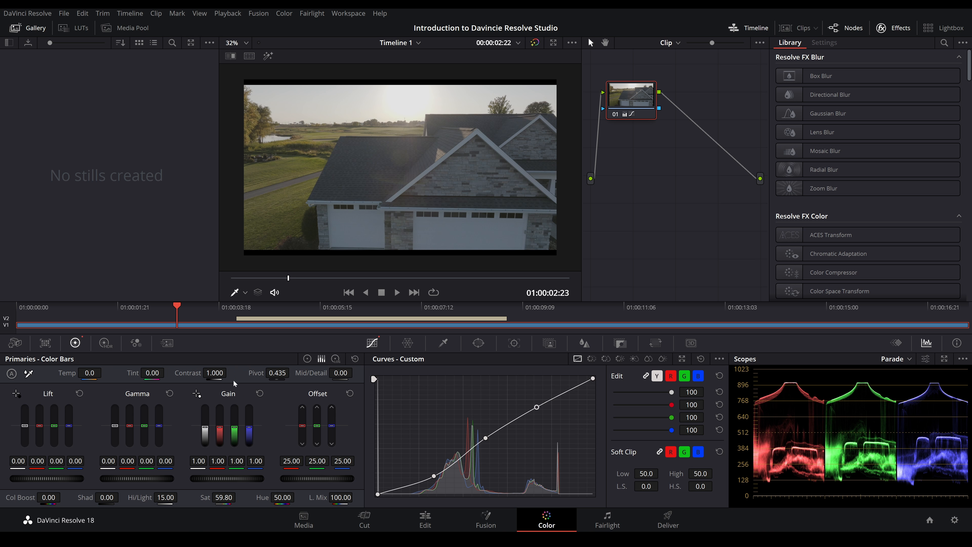
pyautogui.moveTo(107, 497)
pyautogui.mouseDown()
pyautogui.moveTo(122, 497)
pyautogui.moveTo(95, 497)
pyautogui.mouseUp()
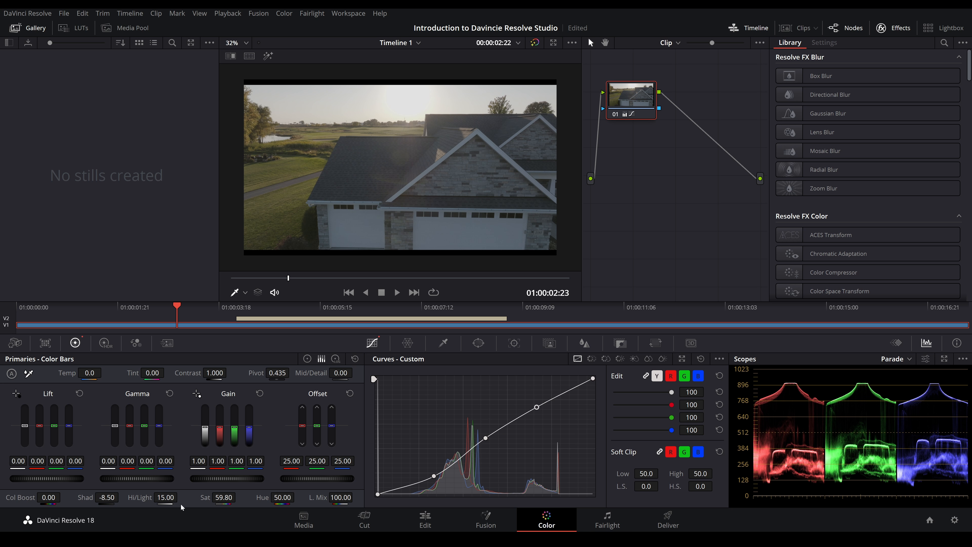
pyautogui.moveTo(171, 506); pyautogui.dragTo(199, 506)
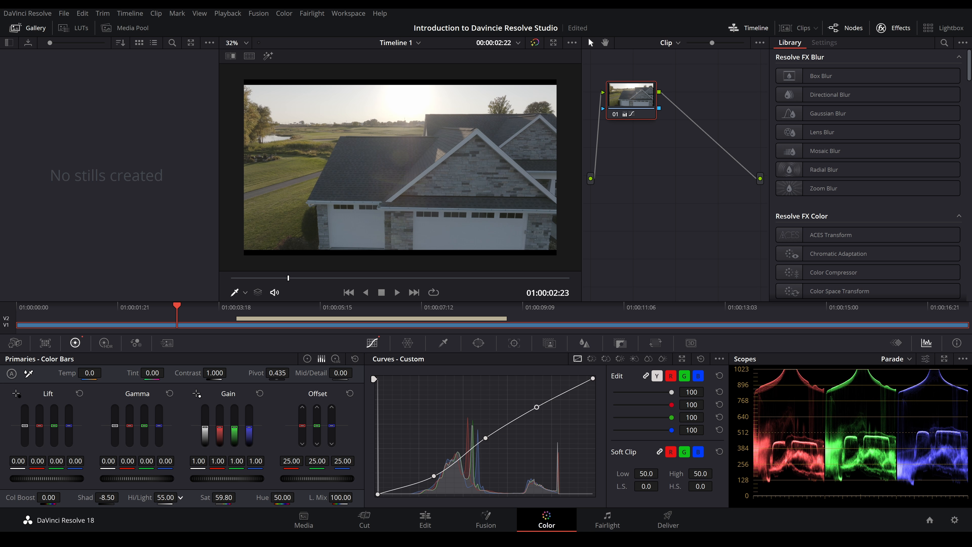
# Set the drone clip's color boost to 15.00, midtone detail to 49.50 and contrast to 1.054.
pyautogui.moveTo(77, 497); pyautogui.dragTo(89, 497)
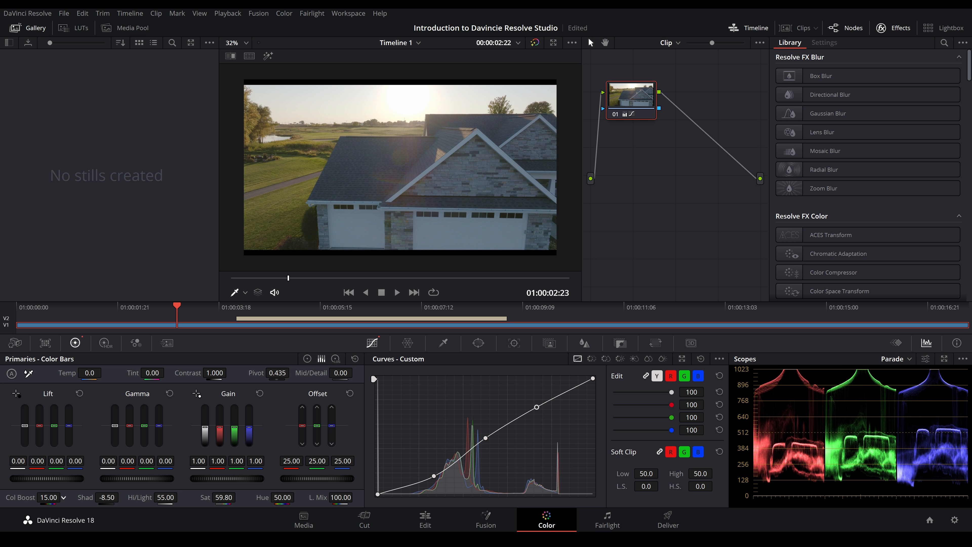
pyautogui.moveTo(341, 372)
pyautogui.mouseDown()
pyautogui.moveTo(365, 372)
pyautogui.moveTo(355, 372)
pyautogui.mouseUp()
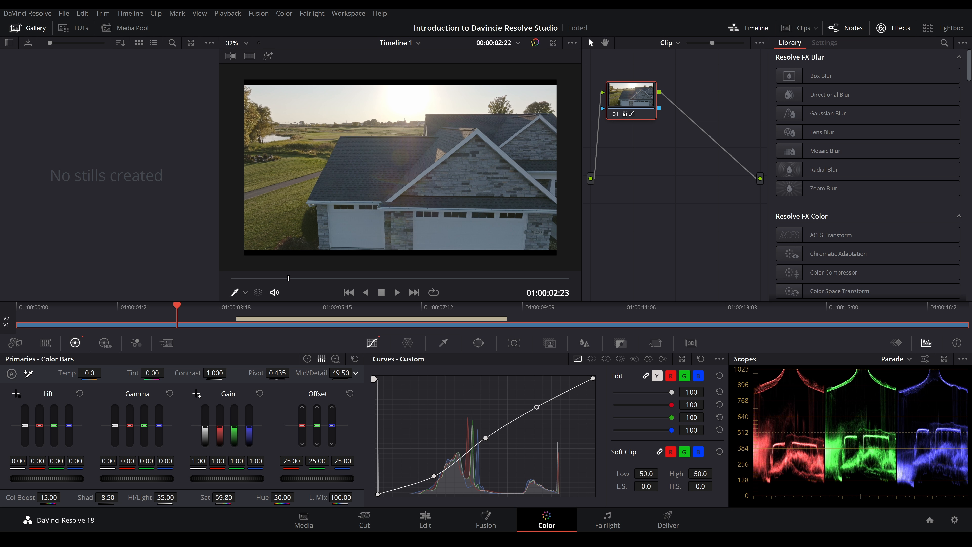
pyautogui.moveTo(209, 372); pyautogui.dragTo(215, 373)
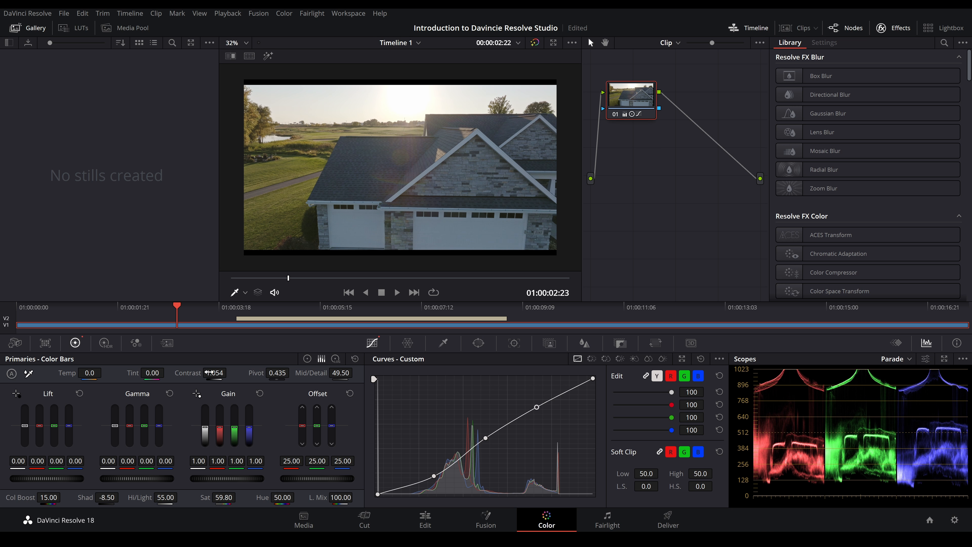
# Play back the graded drone clip with its title from 01:00:02:23 on the Edit page.
pyautogui.click(426, 523)
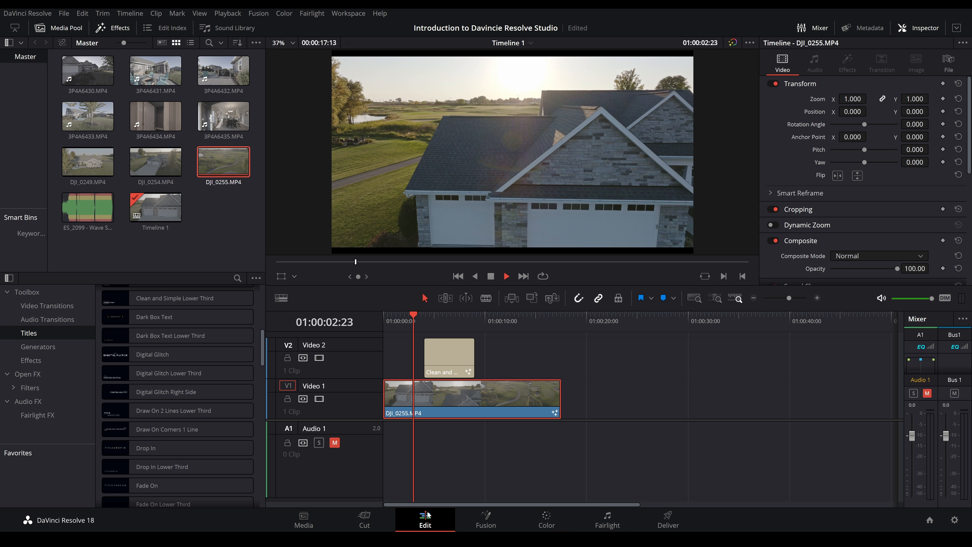
pyautogui.press('space')
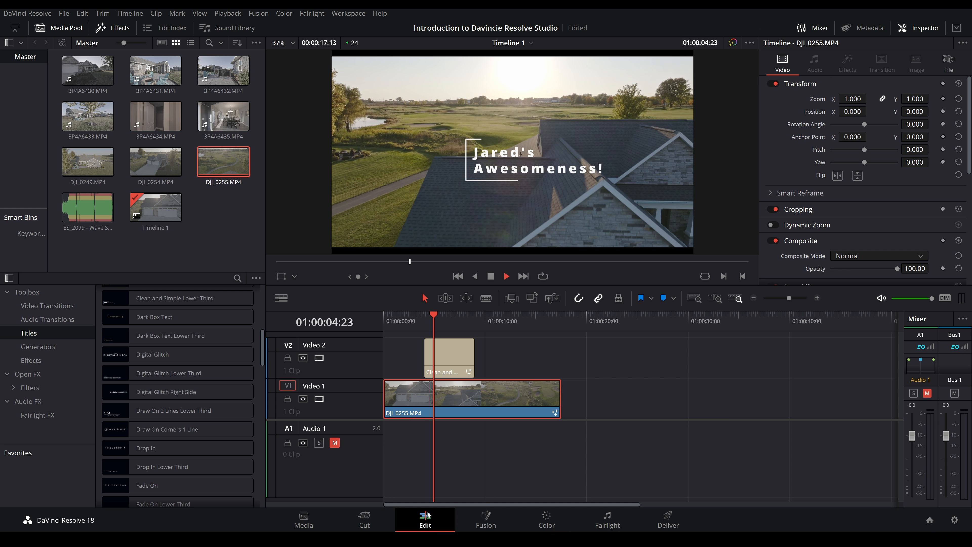
# Look at the Magic Mask tools on the Color page, and revisit the Media and Cut pages.
pyautogui.hotkey('shift', '6')
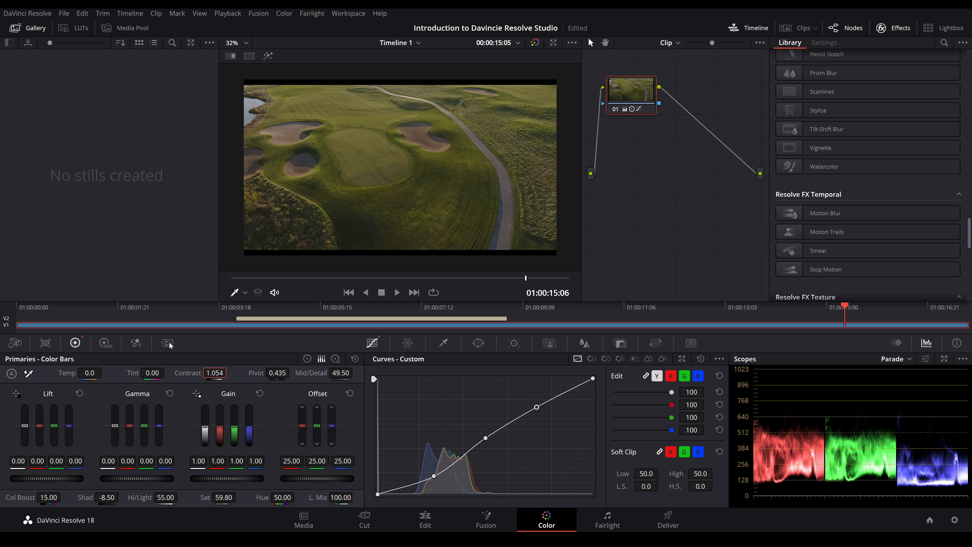
pyautogui.click(551, 346)
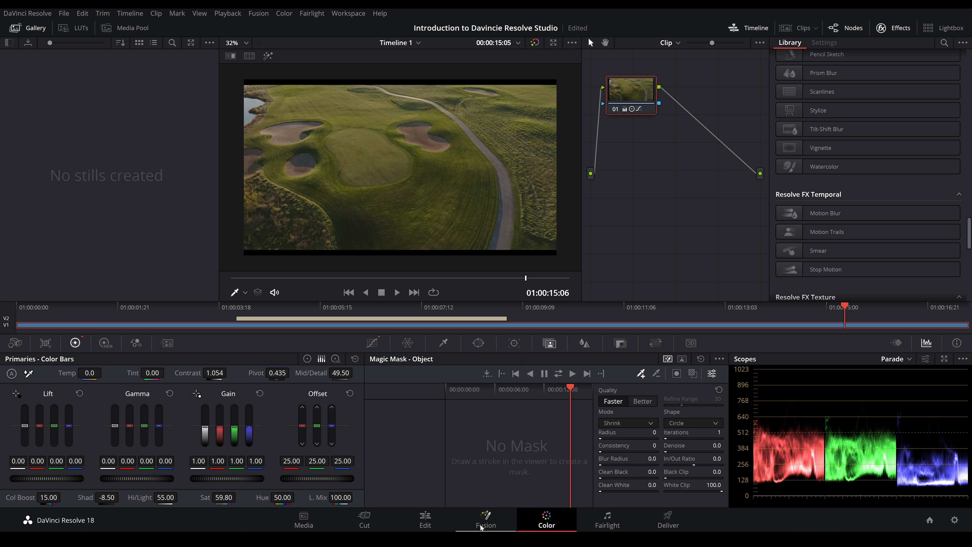
pyautogui.click(301, 521)
pyautogui.click(370, 522)
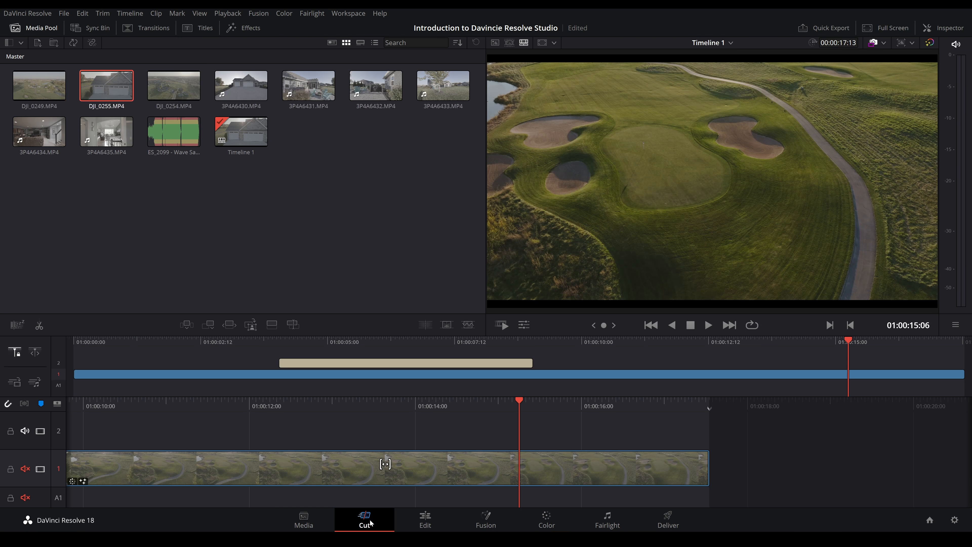
# On the Edit page, split the drone clip at 01:00:12:19 and delete the part after the cut, saving the project.
pyautogui.click(430, 520)
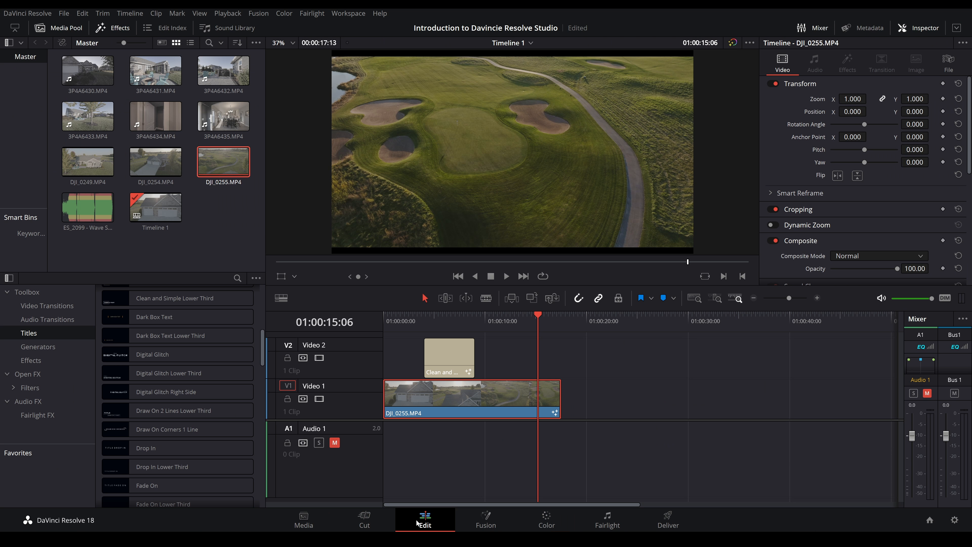
pyautogui.moveTo(542, 315); pyautogui.dragTo(514, 313)
pyautogui.hotkey('ctrl', 'b')
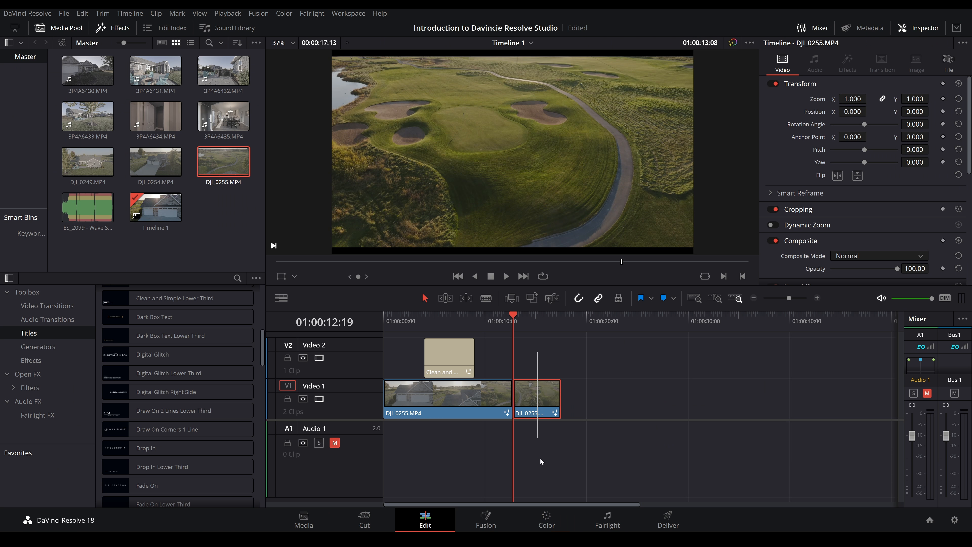
pyautogui.hotkey('ctrl', 's')
pyautogui.press('Delete')
# Add 3P4A6434.MP4 to Video 1 directly after the drone clip, and unlink and delete its audio.
pyautogui.moveTo(156, 116); pyautogui.dragTo(513, 406)
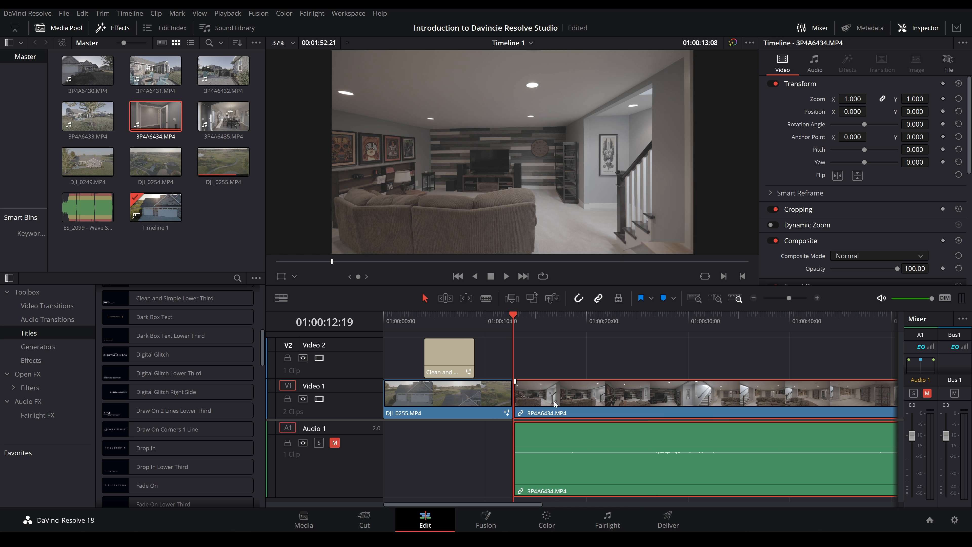
pyautogui.rightClick(556, 404)
pyautogui.click(574, 392)
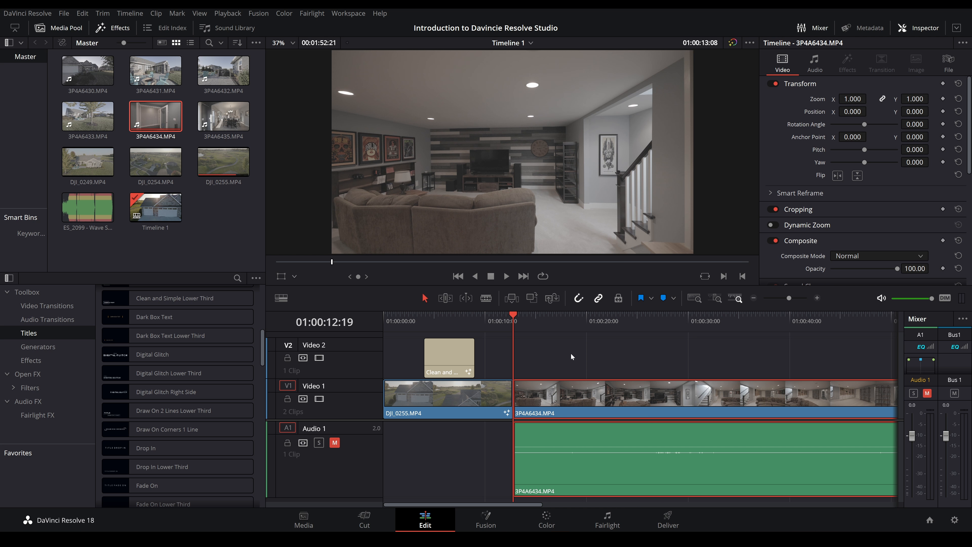
pyautogui.click(577, 442)
pyautogui.press('Delete')
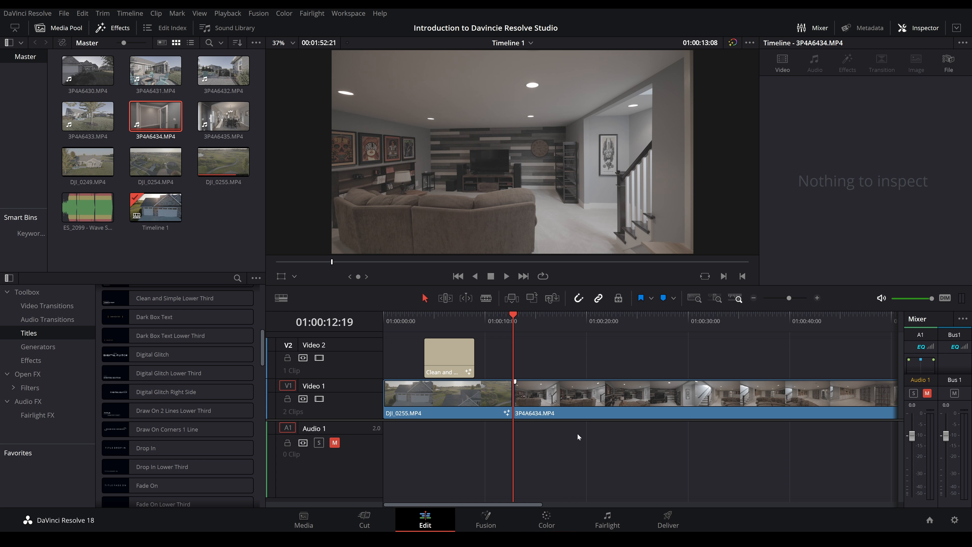
# Move the playhead further into the 3P4A6434.MP4 clip and view that clip on the Color and Fusion pages.
pyautogui.moveTo(513, 317); pyautogui.dragTo(739, 318)
pyautogui.click(666, 395)
pyautogui.click(546, 517)
pyautogui.click(494, 520)
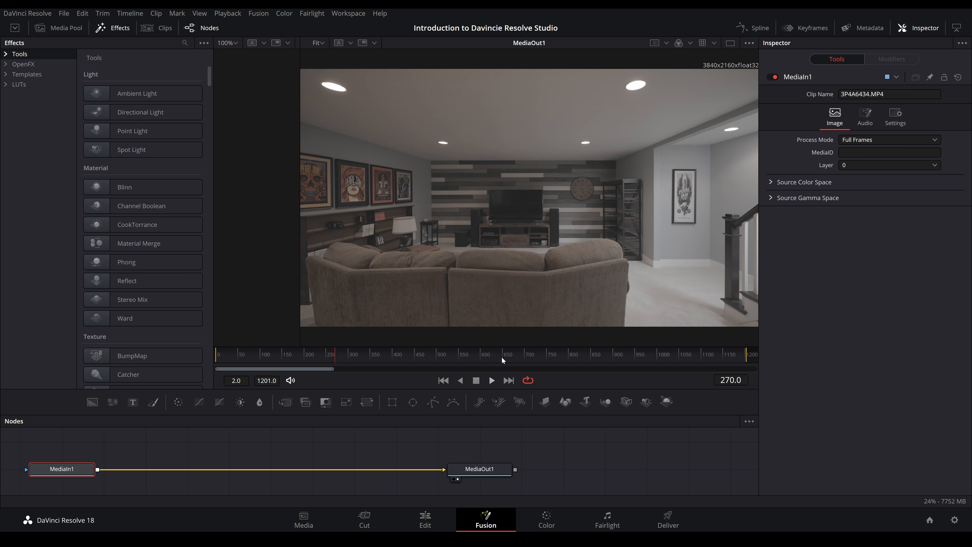
# View the 3P4A6434.MP4 clip on the Edit, Fairlight and Color pages, and return to the Edit page.
pyautogui.click(429, 519)
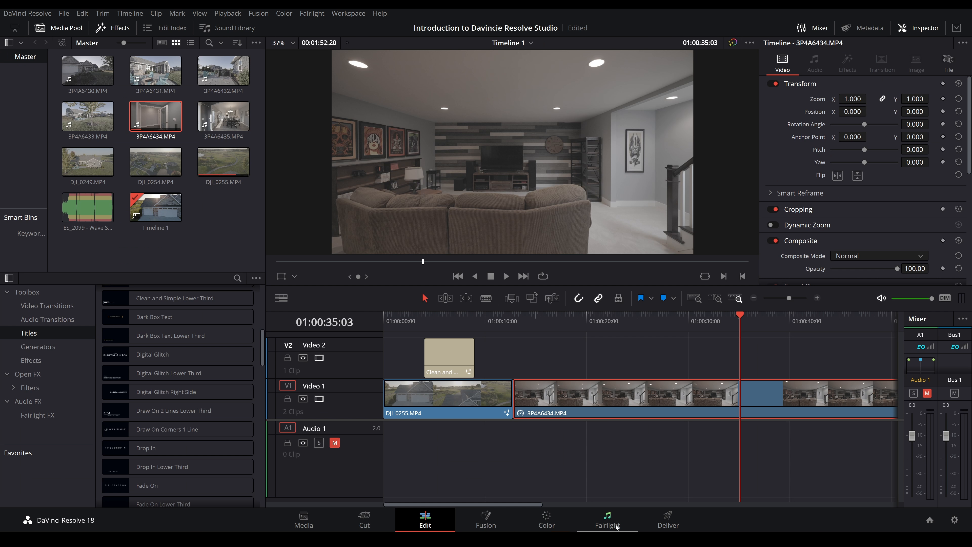
pyautogui.click(616, 526)
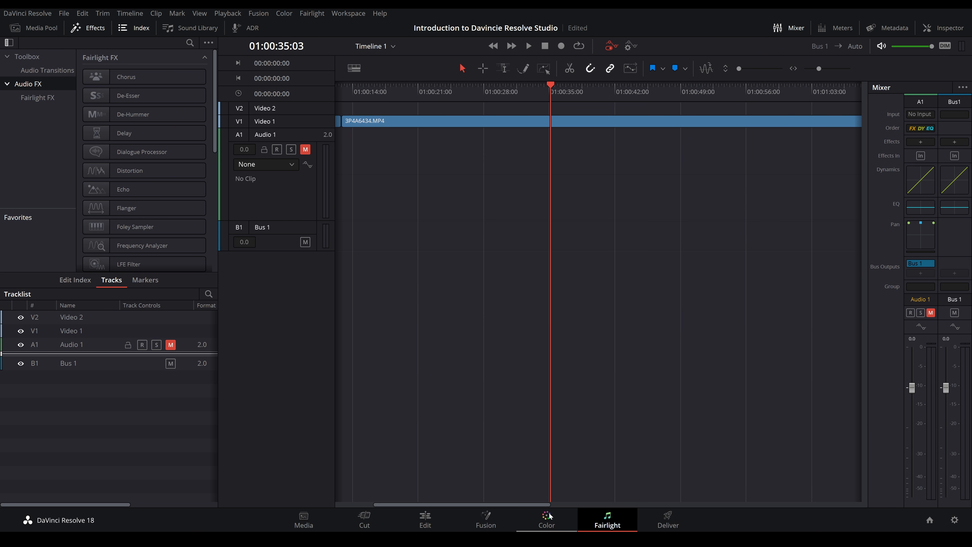
pyautogui.click(546, 522)
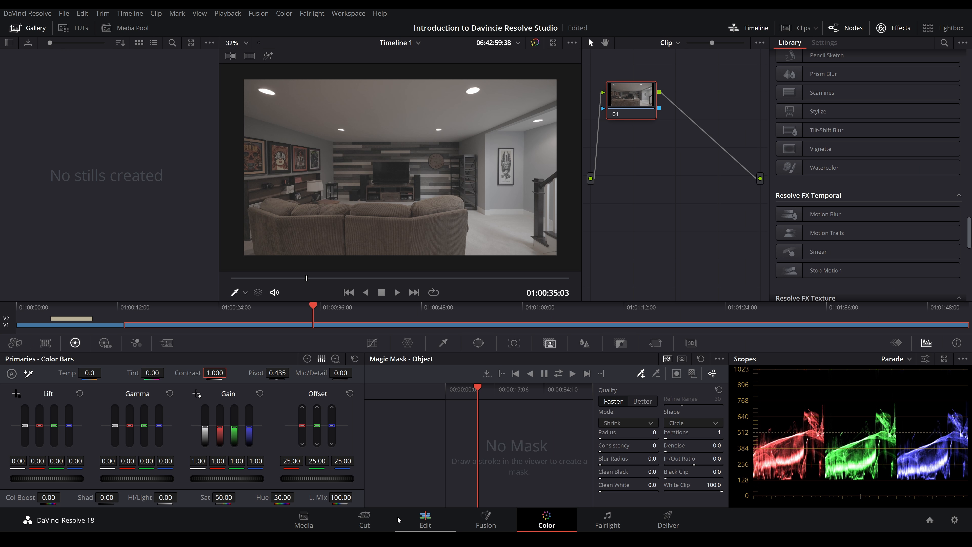
pyautogui.click(425, 521)
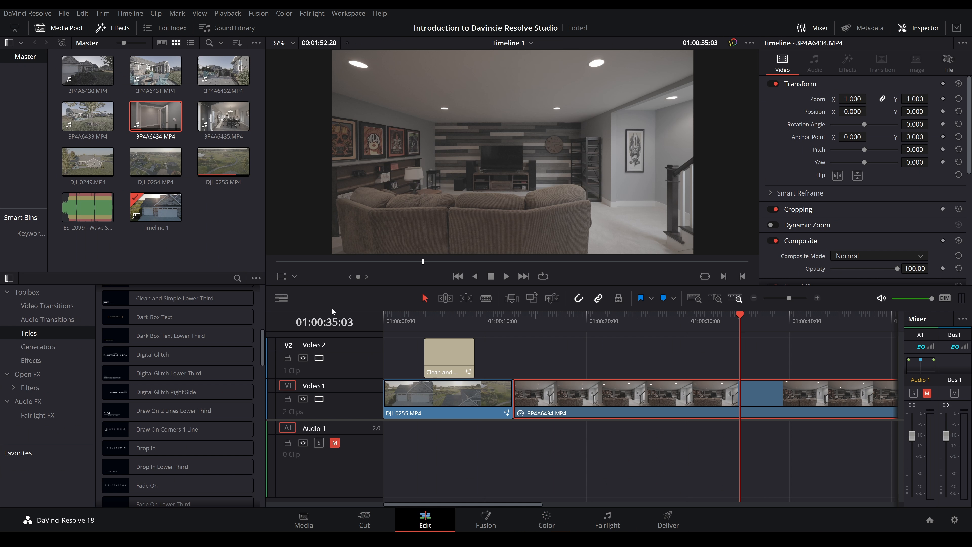
# Add ES_2099 - Wave Saver (1).mp3 to Audio 1 beneath the 3P4A6434.MP4 clip, and lower its volume to -2.40 dB.
pyautogui.click(613, 524)
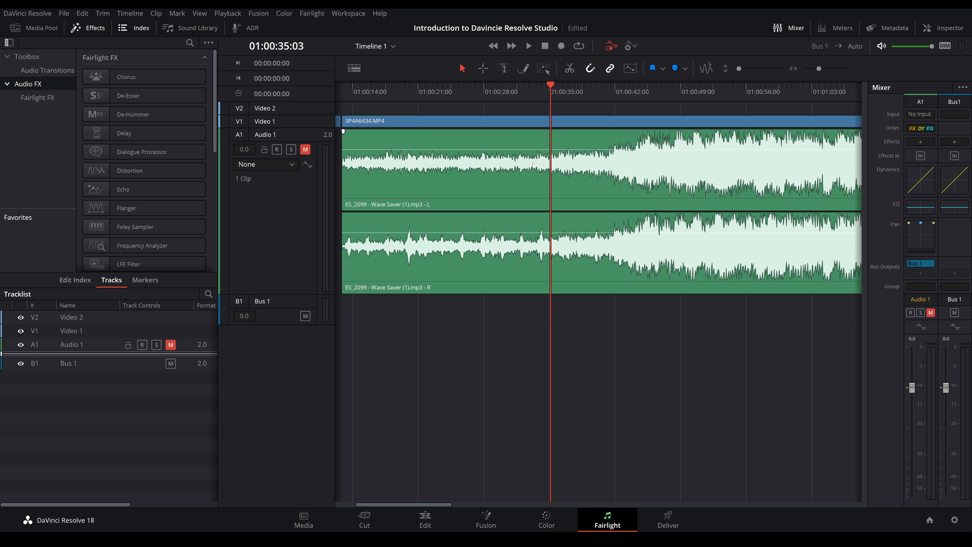
pyautogui.moveTo(537, 147)
pyautogui.mouseDown()
pyautogui.moveTo(537, 160)
pyautogui.moveTo(540, 150)
pyautogui.mouseUp()
pyautogui.click(434, 524)
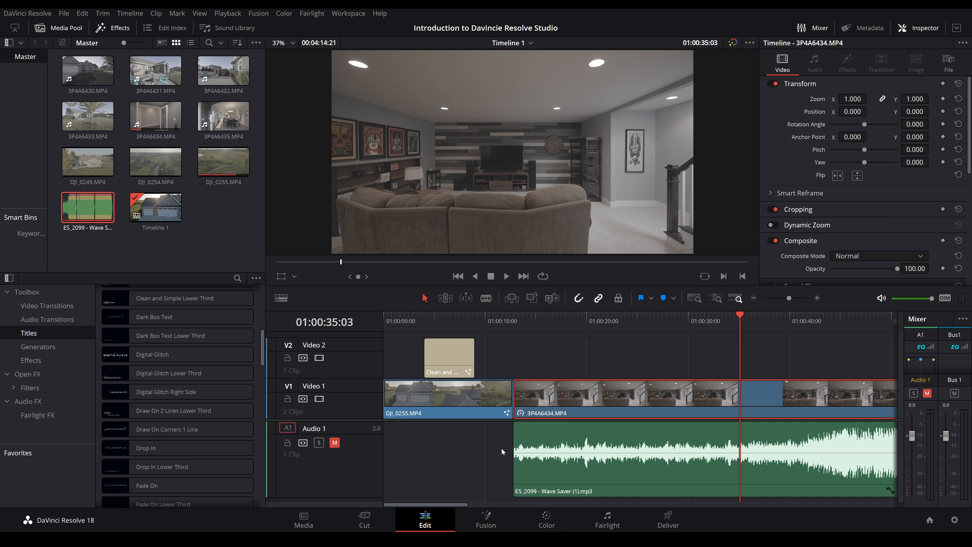
pyautogui.moveTo(552, 455); pyautogui.dragTo(553, 450)
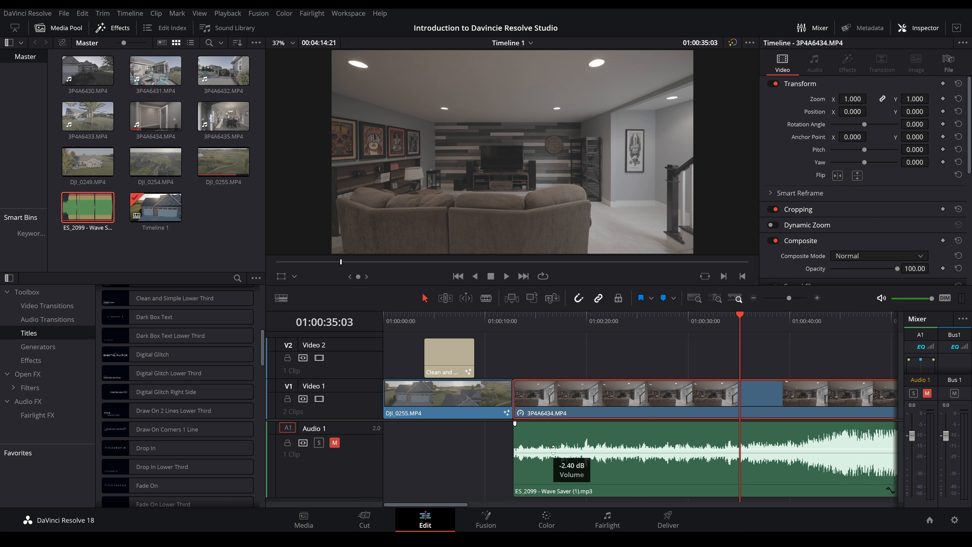
# Compare the audio clip on the Fairlight and Edit pages, and revisit the Color, Fusion and Fairlight pages.
pyautogui.click(608, 520)
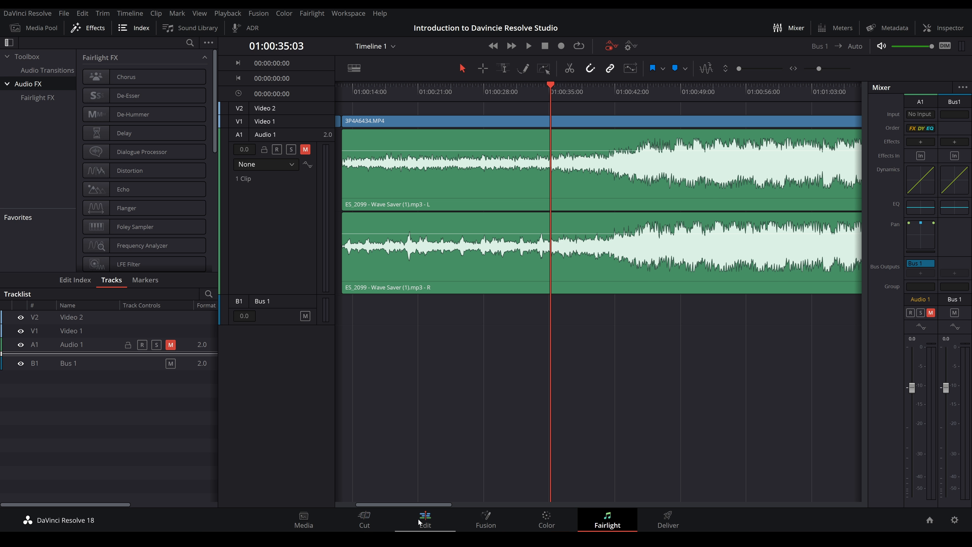
pyautogui.click(424, 523)
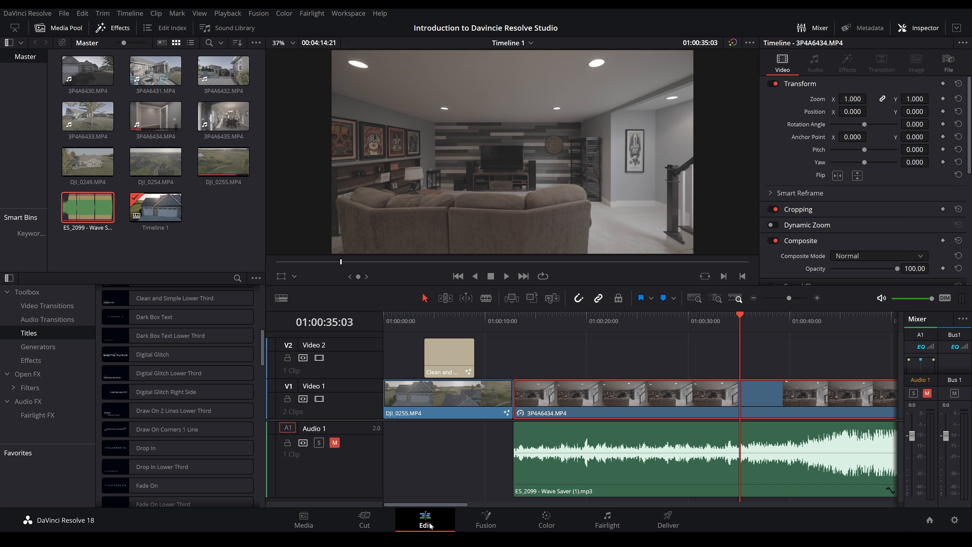
pyautogui.click(547, 521)
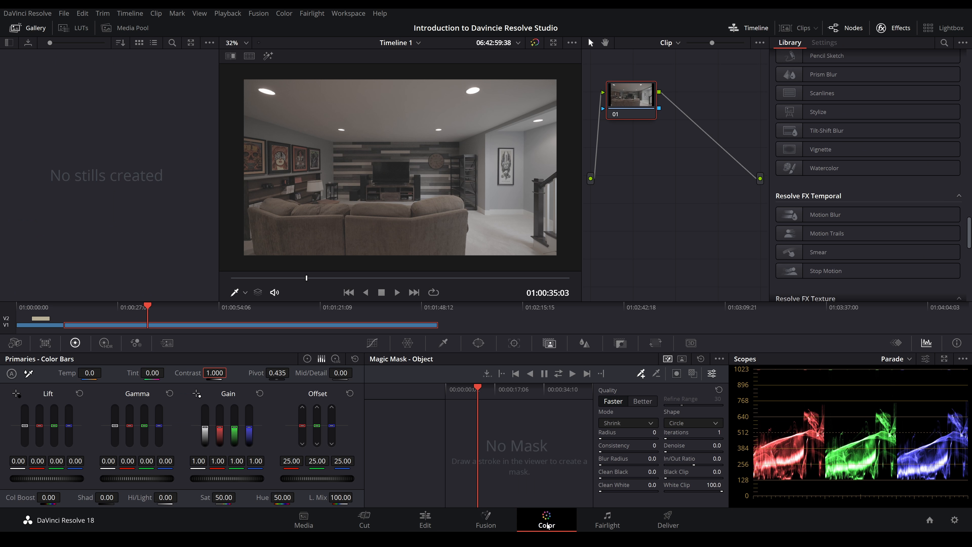
pyautogui.click(495, 523)
pyautogui.click(608, 523)
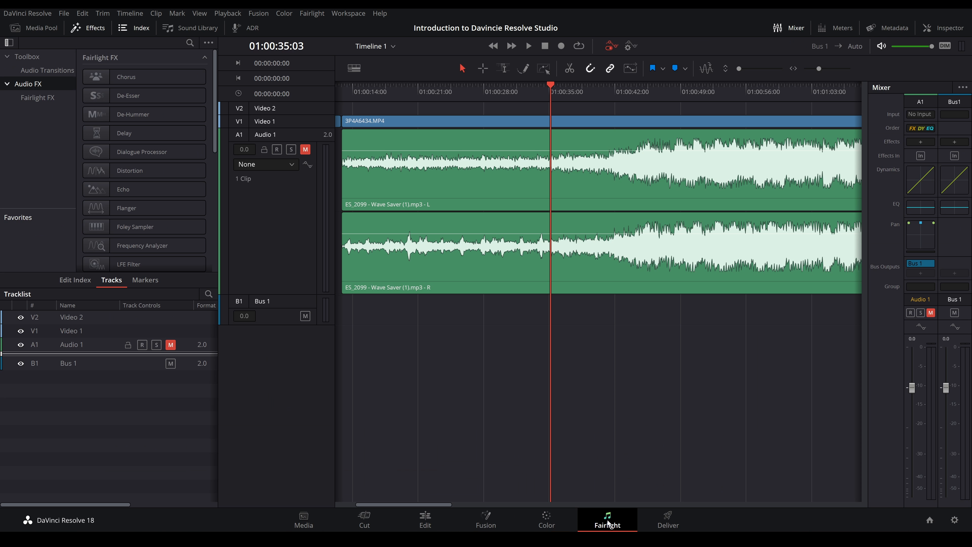
# On the Deliver page, set the export frame rate to 23.976 and the location to the .gallery folder, and add the job to the render queue.
pyautogui.click(669, 521)
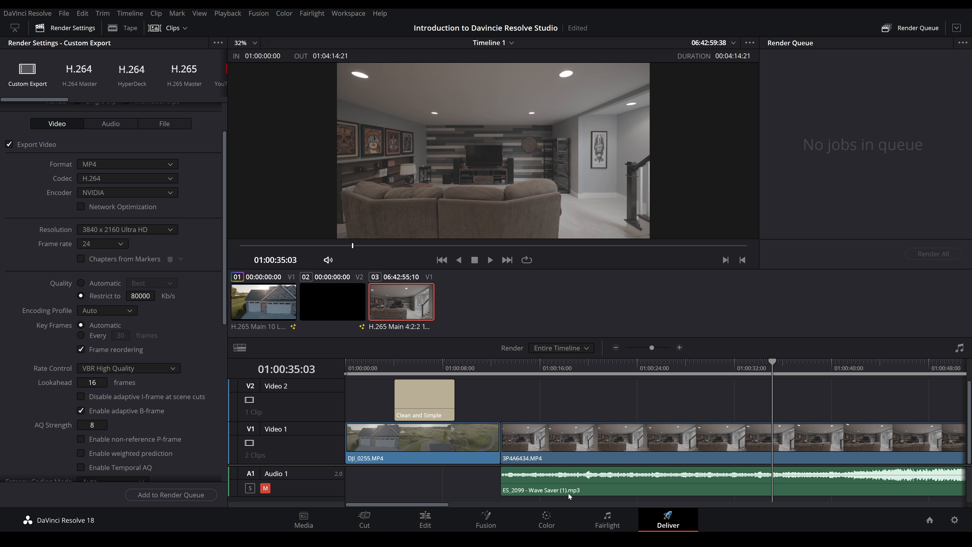
pyautogui.scroll(3, 134, 225)
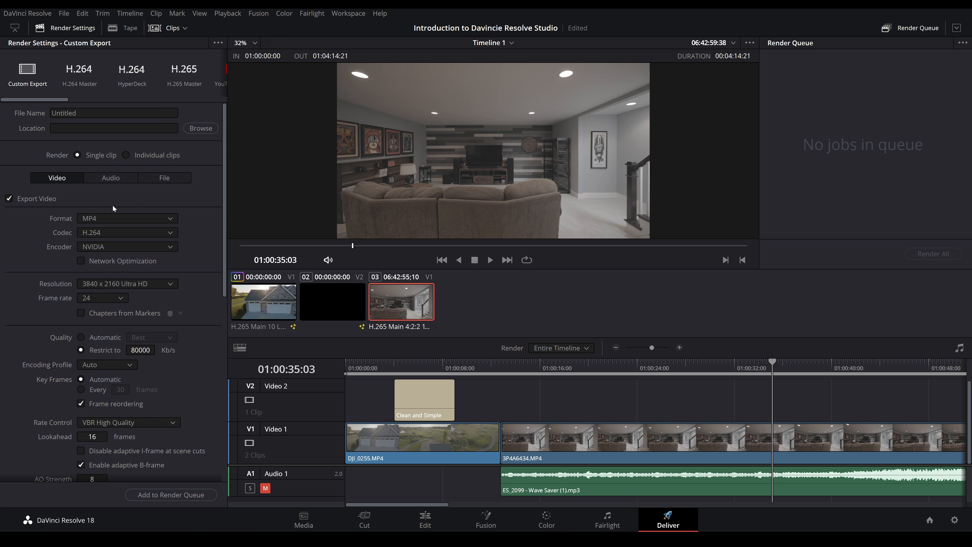
pyautogui.click(88, 216)
pyautogui.click(105, 234)
pyautogui.click(96, 297)
pyautogui.scroll(-5, 132, 309)
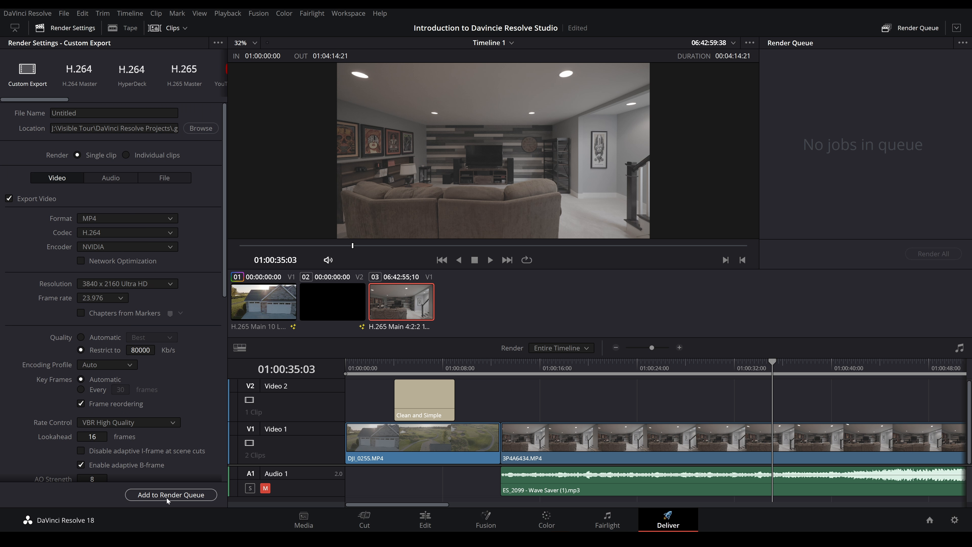
pyautogui.click(167, 496)
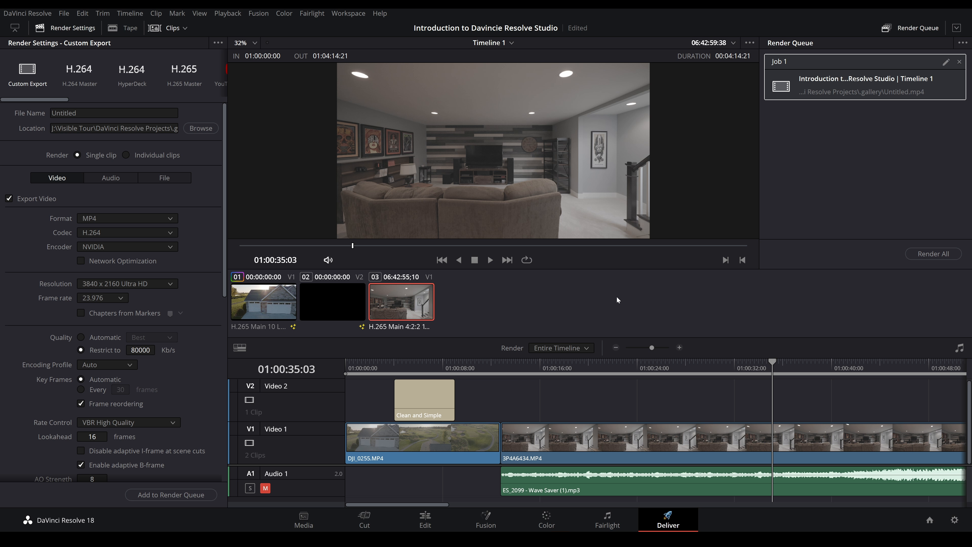
# Move the Edit page playhead to 01:00:11:08 on the drone clip, and open the Color Warper for that clip on the Color page.
pyautogui.hotkey('shift', '4')
pyautogui.moveTo(679, 312); pyautogui.dragTo(499, 338)
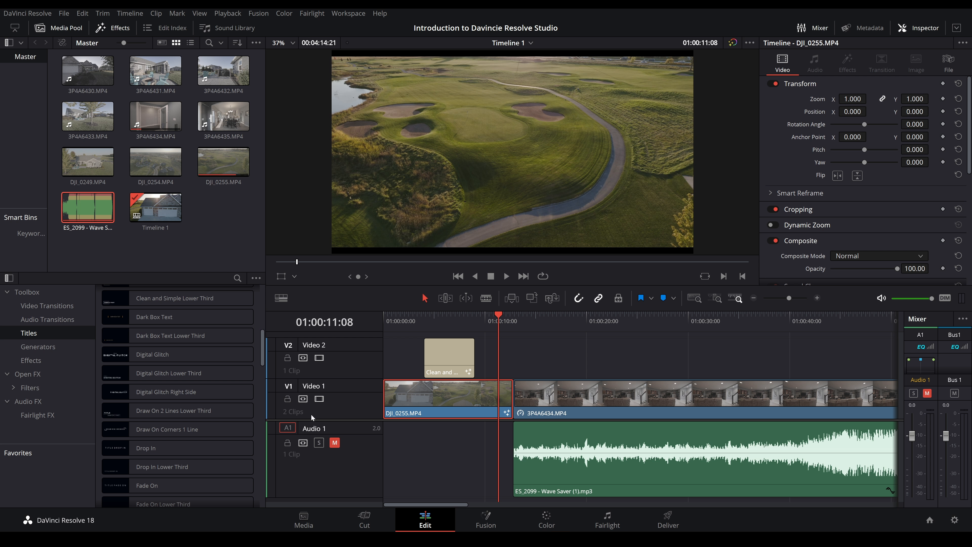
pyautogui.click(548, 522)
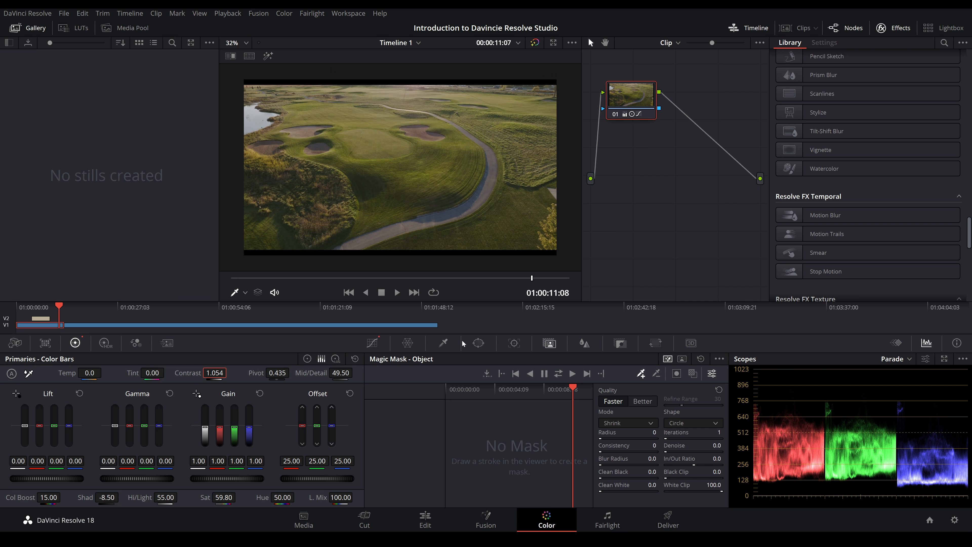
pyautogui.click(408, 343)
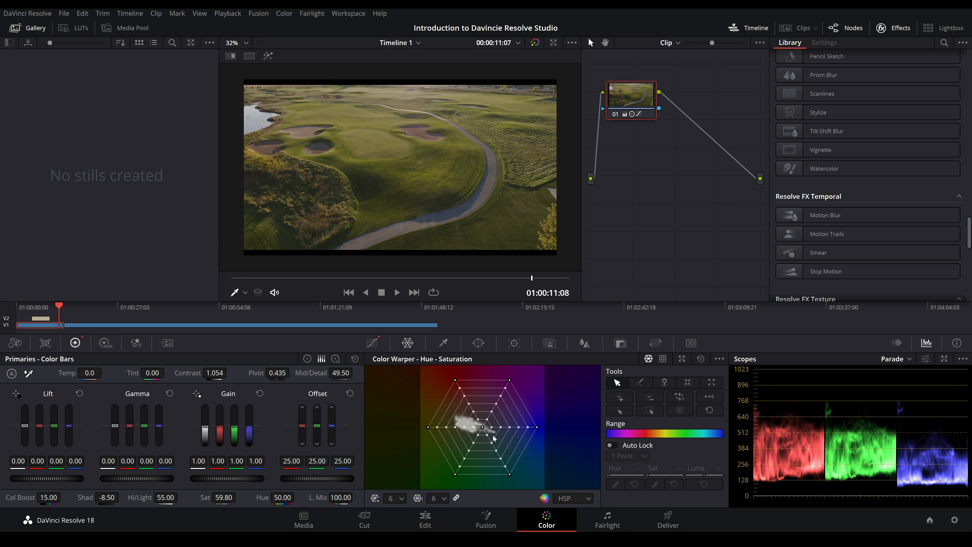